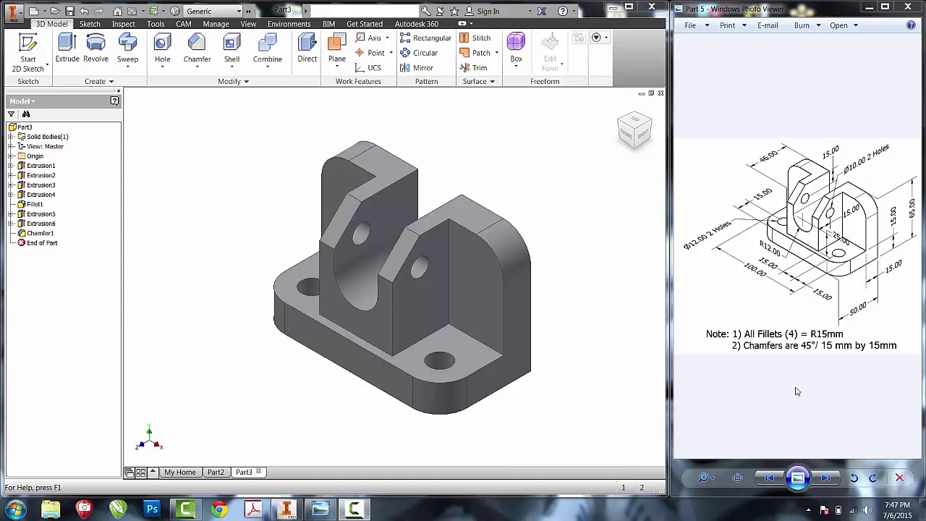
# - Create a new part from the metric Standard (mm).ipt template
pyautogui.click(33, 11)
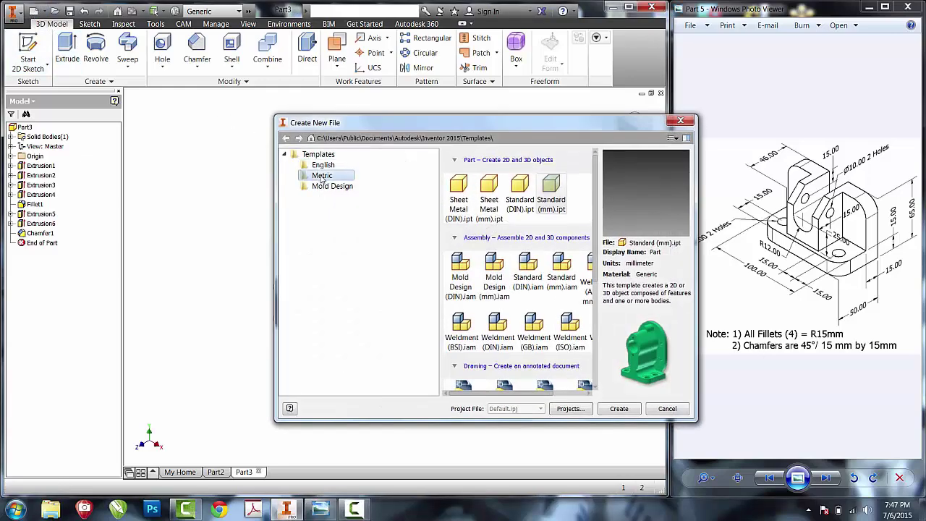
pyautogui.click(322, 176)
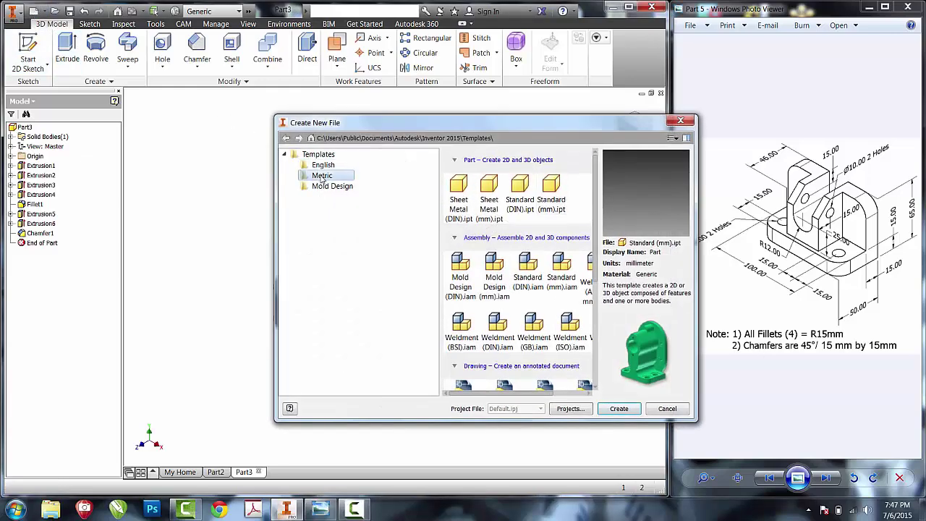
pyautogui.doubleClick(552, 206)
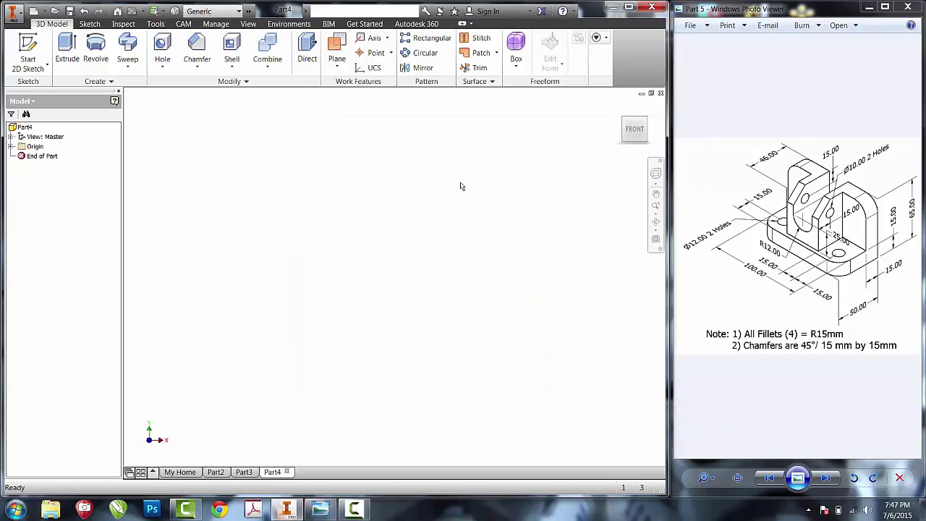
# - Start a sketch on the XY plane and draw a rectangle of about 17 by 15 mm from the origin
pyautogui.click(32, 47)
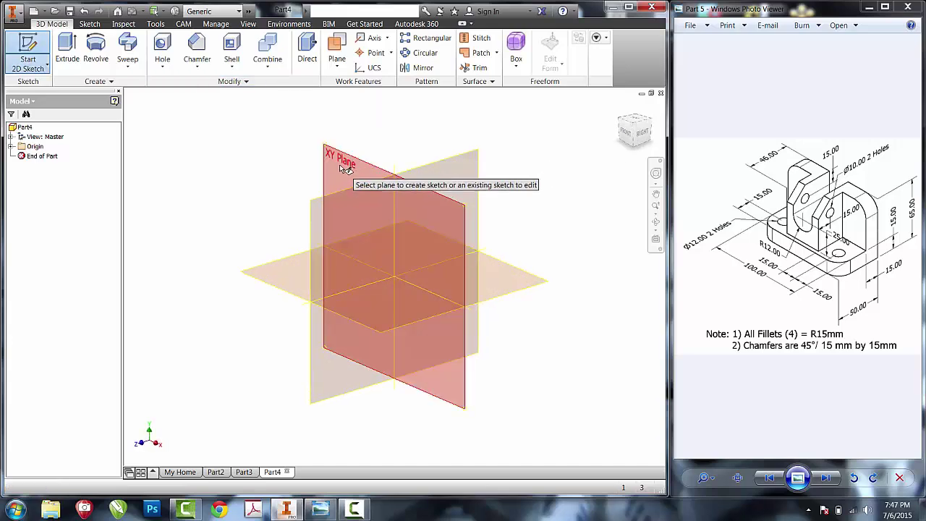
pyautogui.click(346, 168)
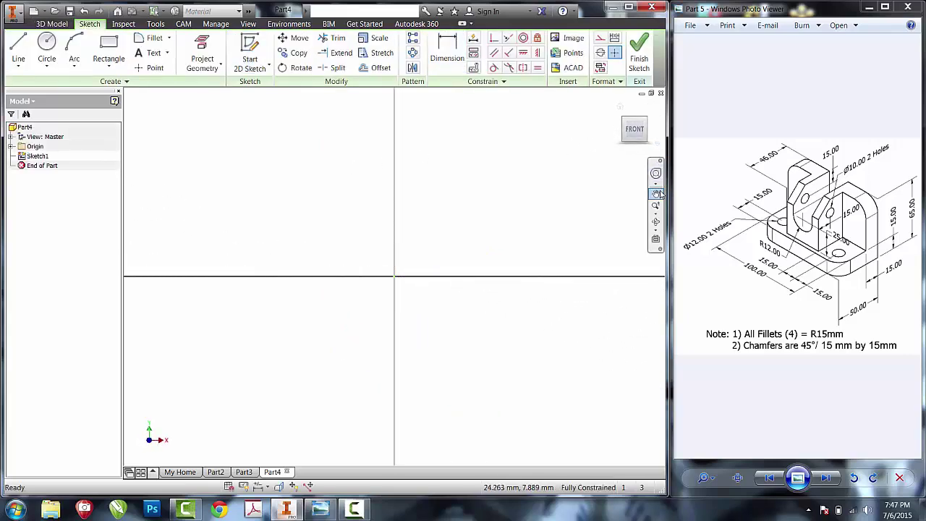
pyautogui.press('F2')
pyautogui.moveTo(576, 166); pyautogui.dragTo(428, 300)
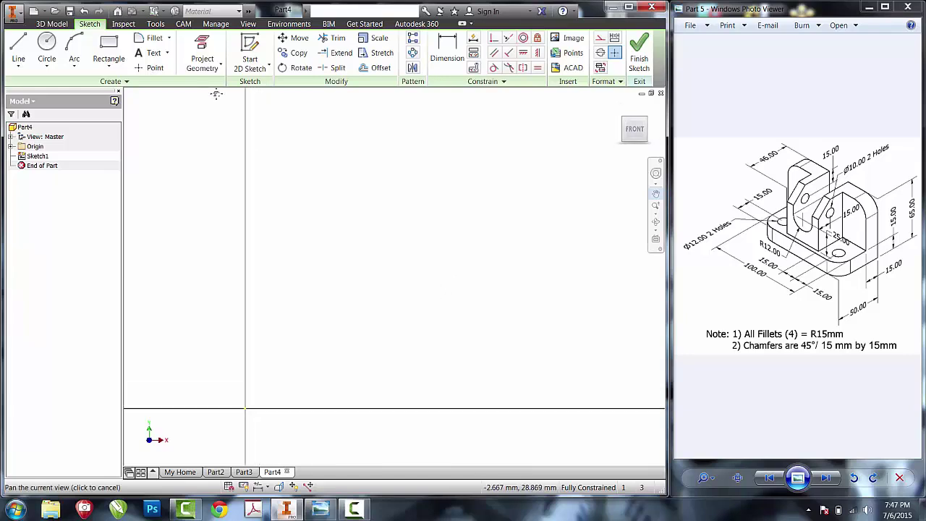
pyautogui.click(108, 50)
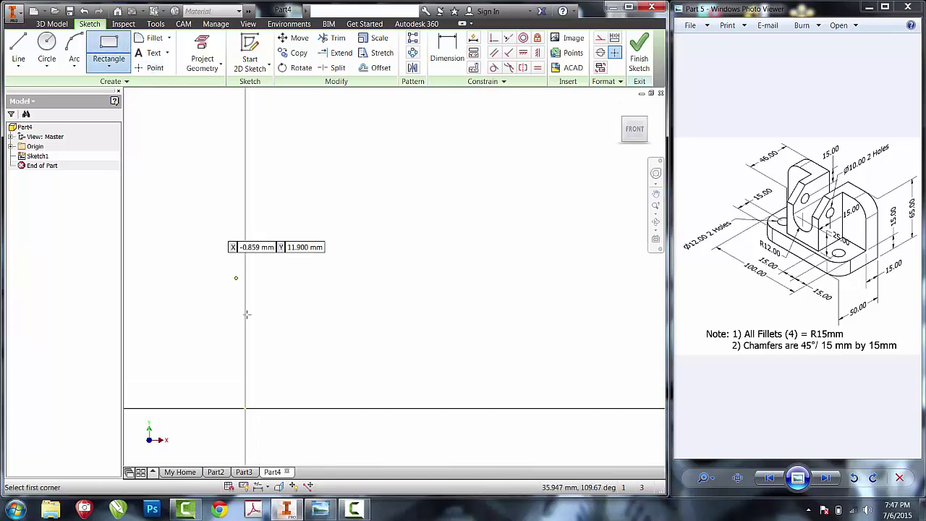
pyautogui.click(245, 408)
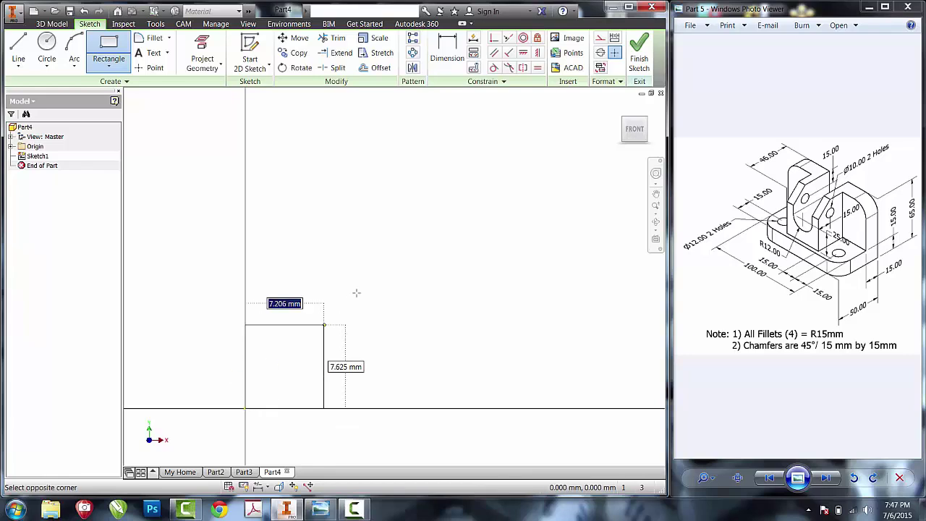
pyautogui.click(430, 243)
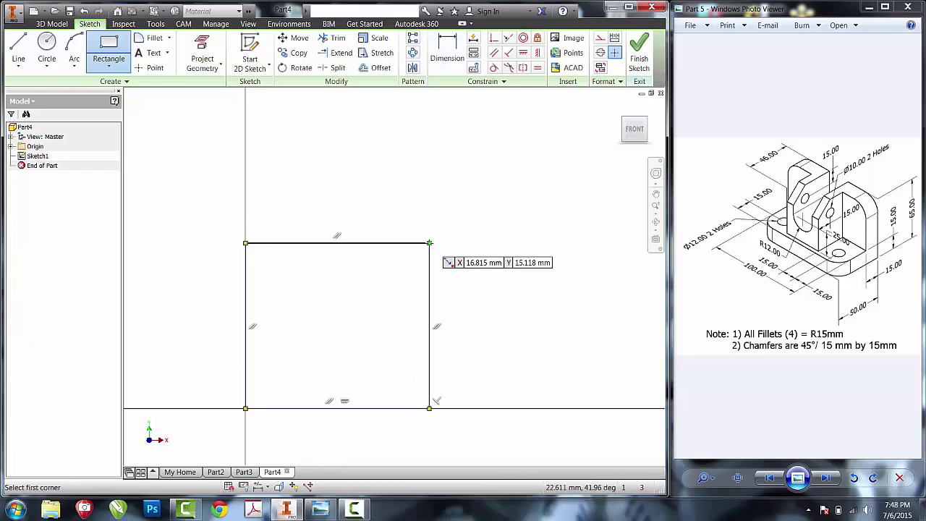
# - Dimension the rectangle to 100 mm wide and 65 mm high and finish the sketch
pyautogui.click(449, 54)
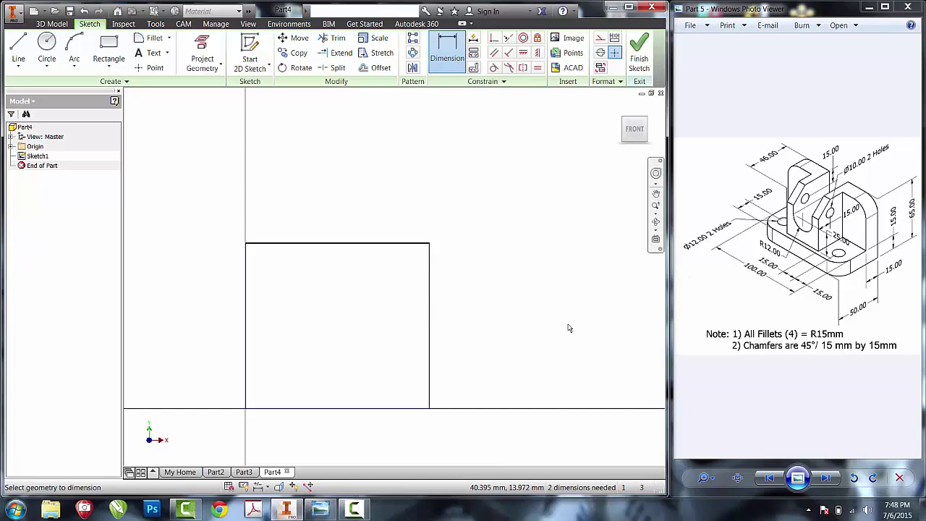
pyautogui.click(391, 409)
pyautogui.click(386, 416)
pyautogui.write('100')
pyautogui.press('Return')
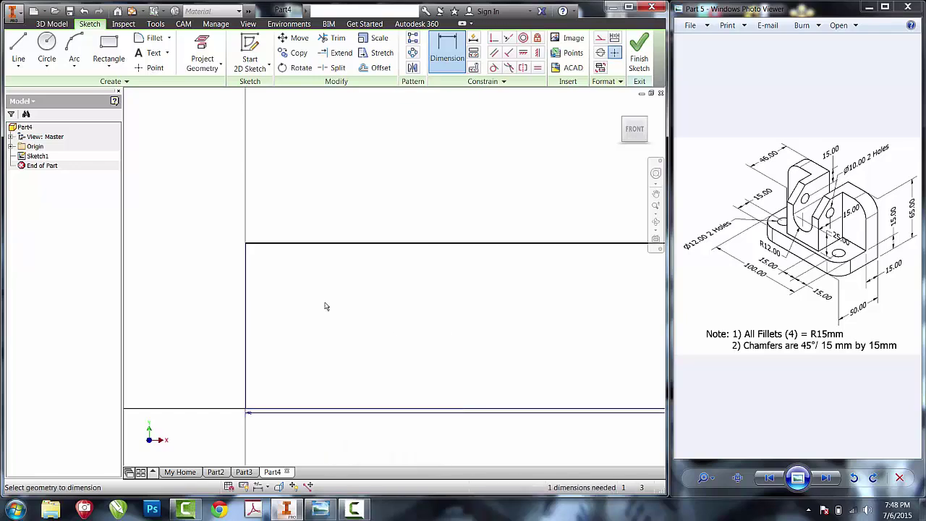
pyautogui.click(246, 318)
pyautogui.click(240, 323)
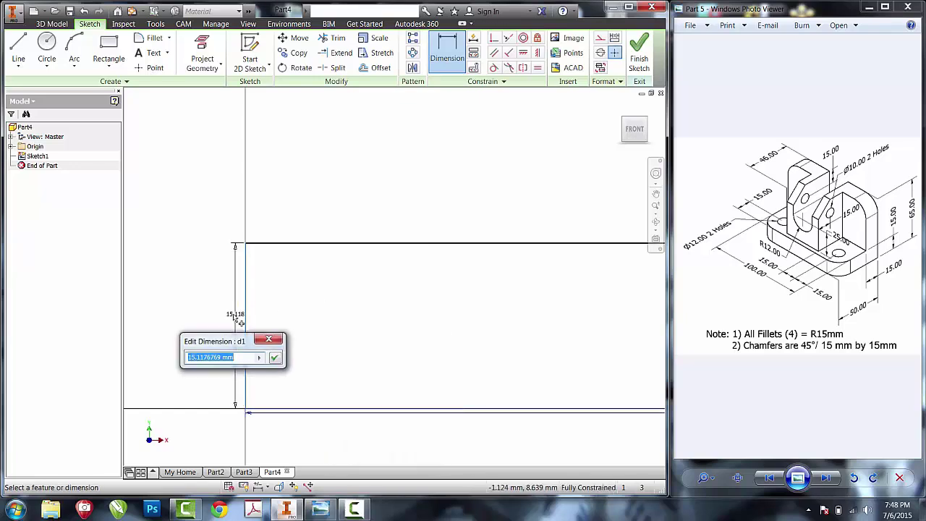
pyautogui.write('65')
pyautogui.press('Return')
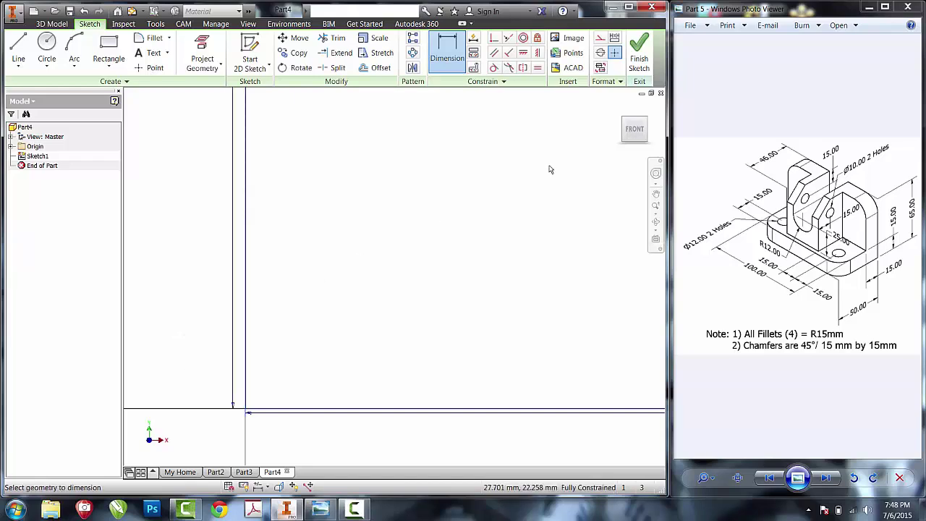
pyautogui.click(633, 130)
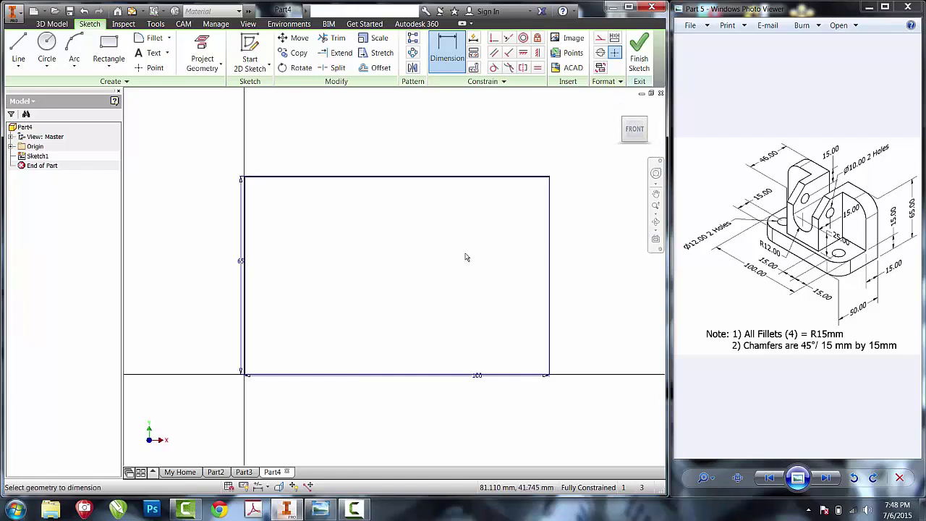
pyautogui.click(636, 63)
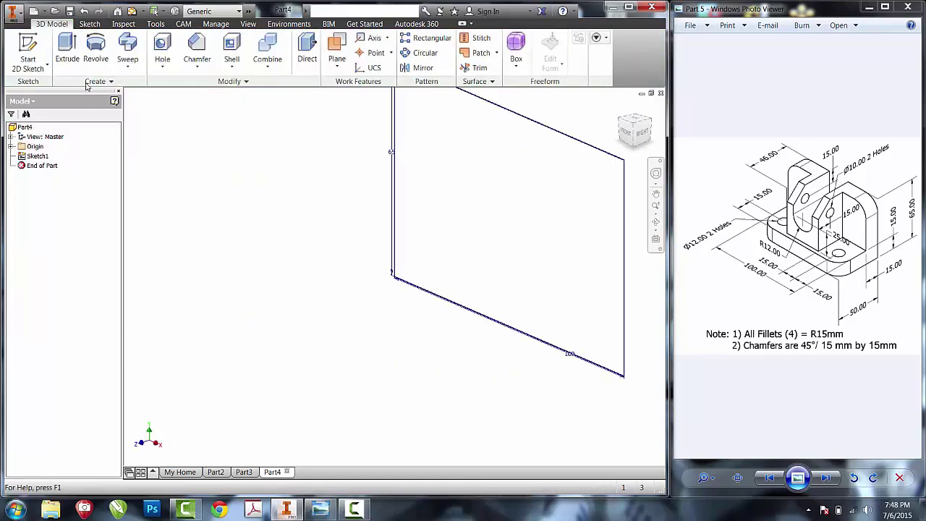
# - Extrude the rectangle 50 mm in the reversed direction to form a solid block
pyautogui.click(67, 52)
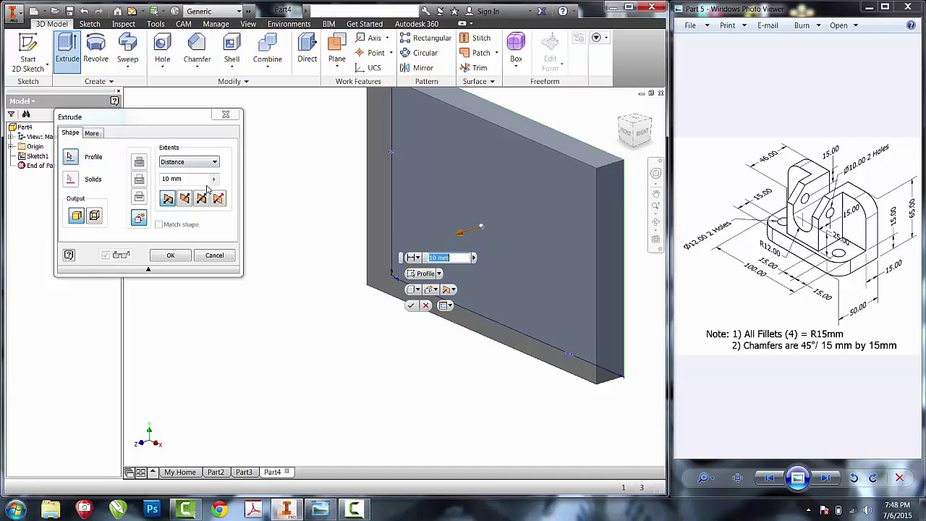
pyautogui.click(184, 199)
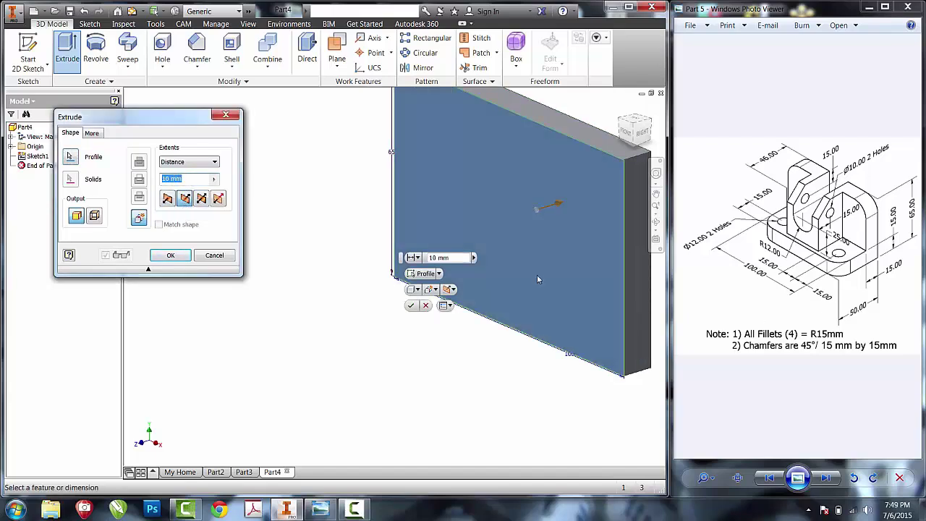
pyautogui.press('Return')
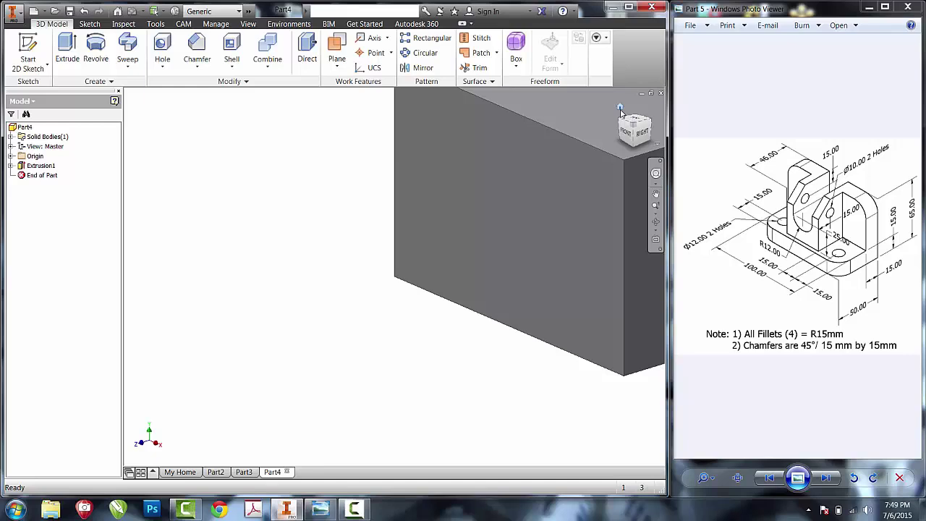
# - Start a sketch on the block's front face and draw a rectangle from the face's upper-left corner
pyautogui.click(620, 109)
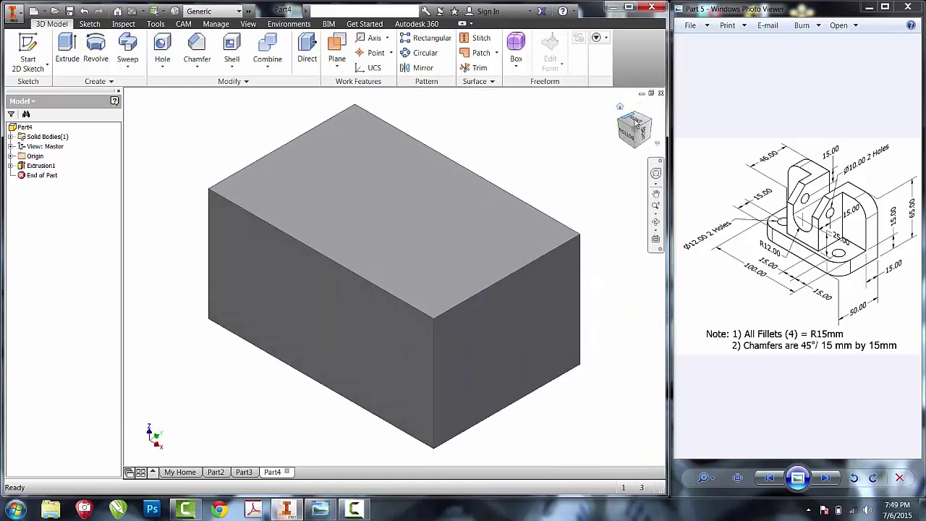
pyautogui.click(634, 128)
pyautogui.click(651, 108)
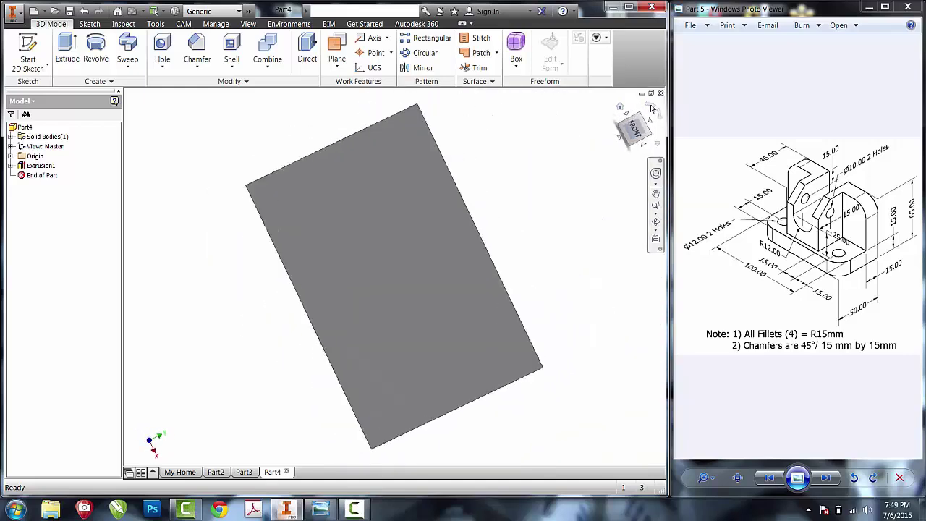
pyautogui.click(649, 122)
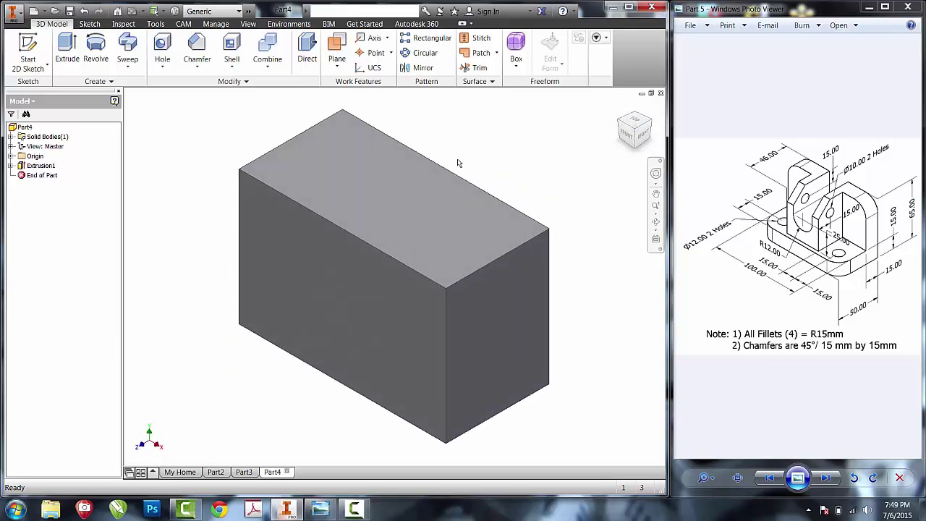
pyautogui.click(28, 49)
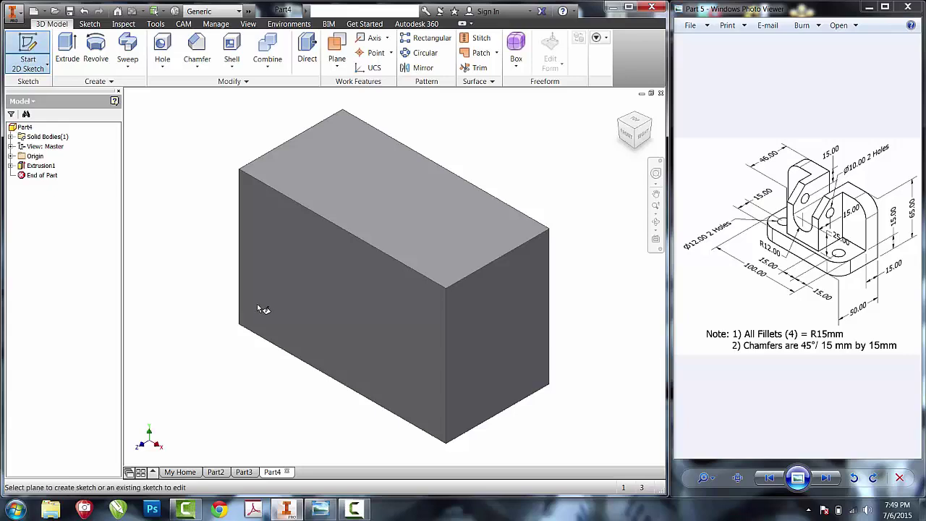
pyautogui.click(315, 310)
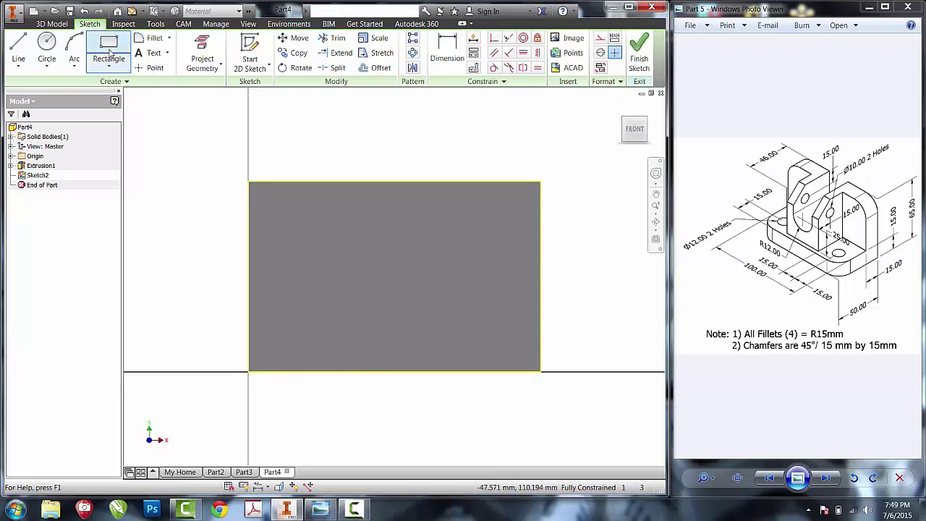
pyautogui.click(108, 49)
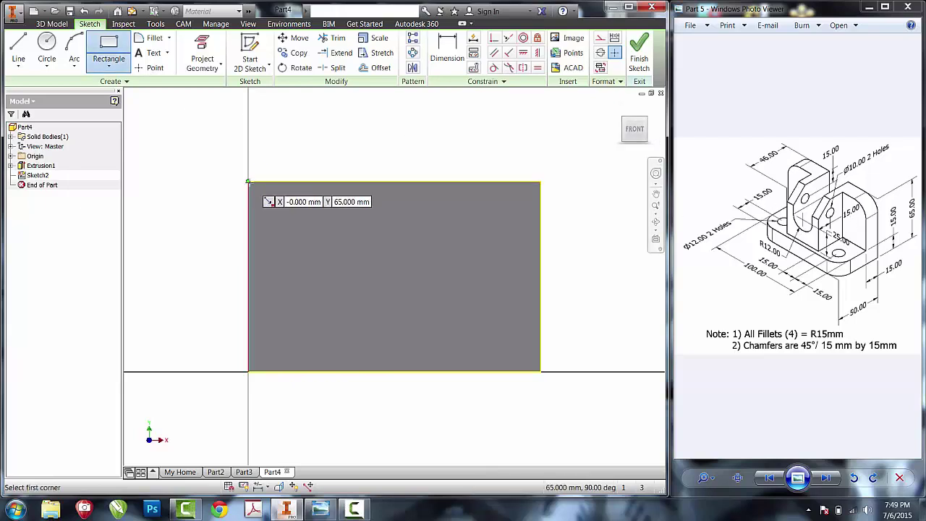
pyautogui.click(249, 182)
pyautogui.click(351, 290)
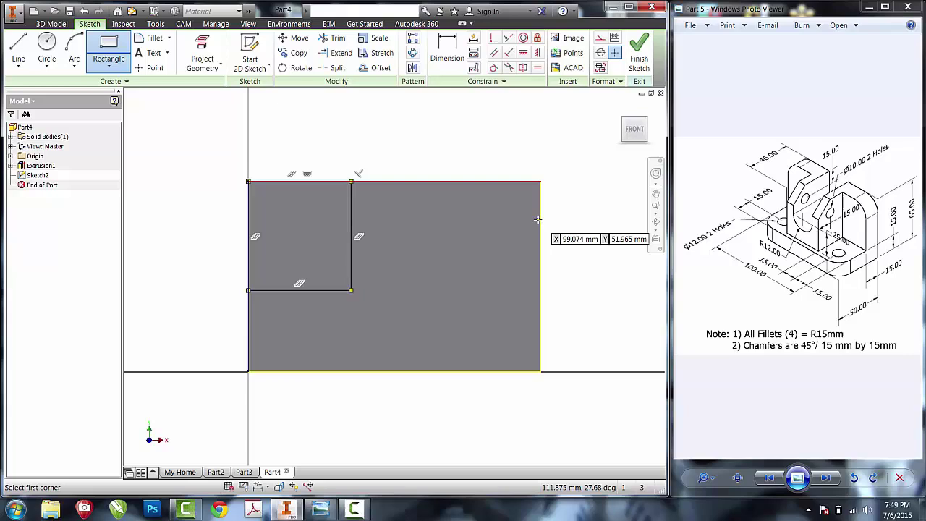
# - Draw a second rectangle in the upper-right corner of the front face
pyautogui.click(540, 182)
pyautogui.press('Escape')
pyautogui.click(460, 285)
pyautogui.click(540, 181)
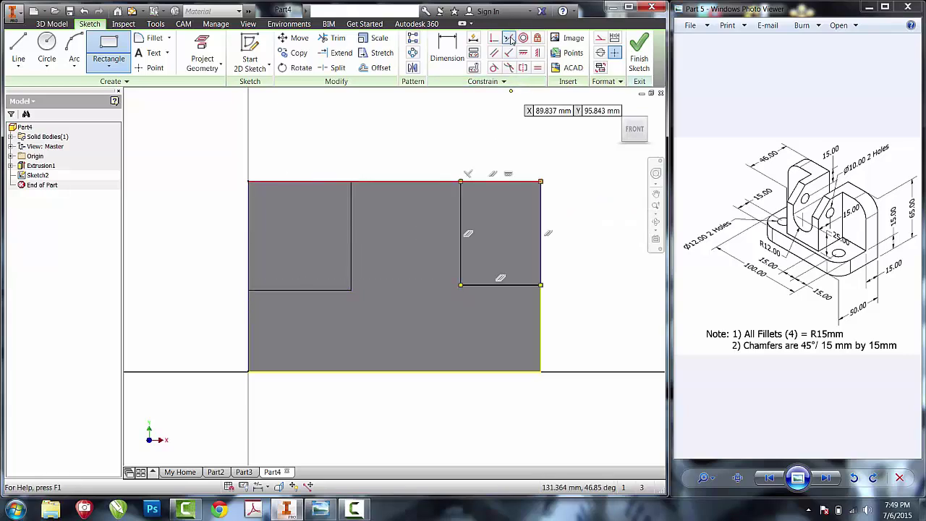
# - Constrain the lower edges of the two corner rectangles to be collinear and equal in length
pyautogui.click(509, 38)
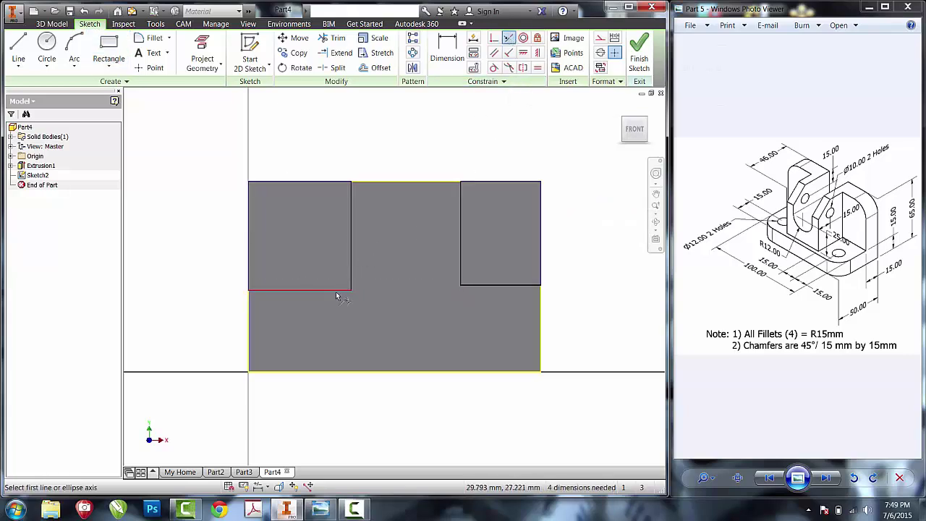
pyautogui.click(335, 290)
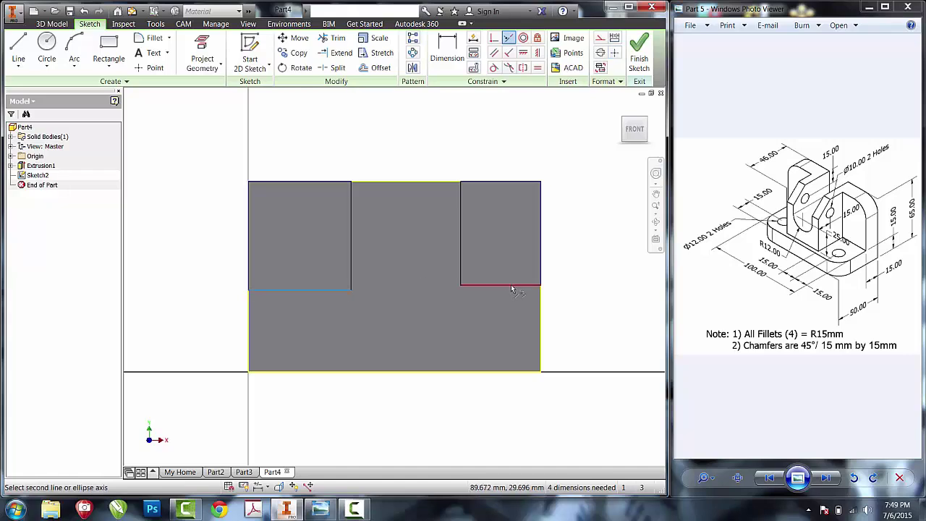
pyautogui.click(512, 285)
pyautogui.click(538, 67)
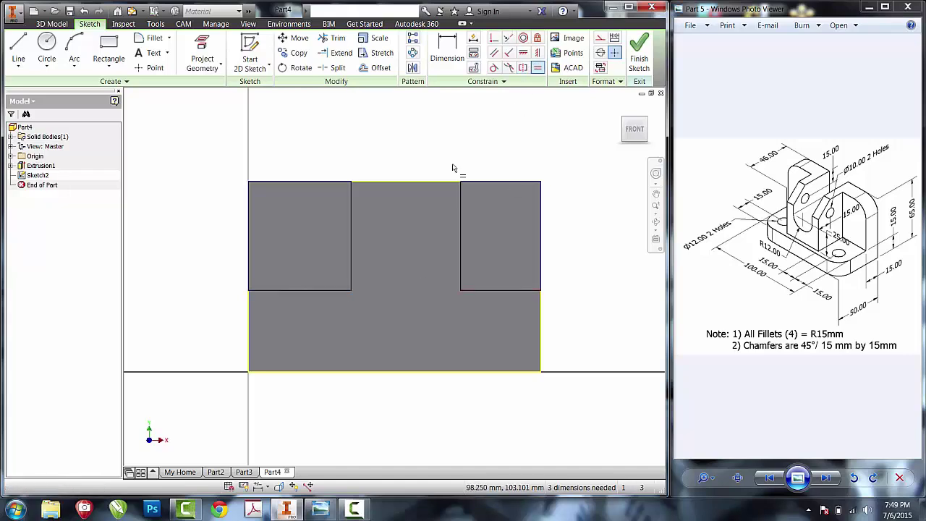
pyautogui.click(343, 290)
pyautogui.click(528, 290)
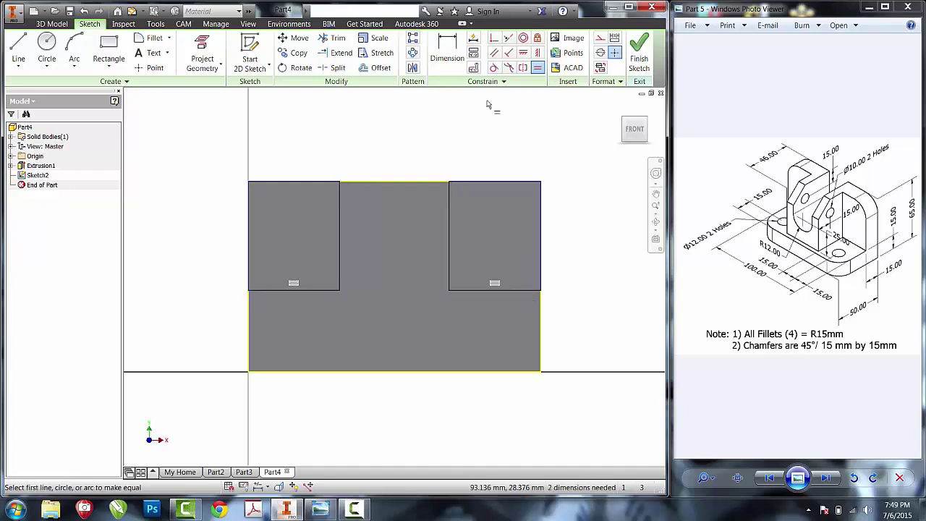
# - Dimension the right rectangle's lower edge 15 mm above the bottom edge of the block
pyautogui.click(449, 62)
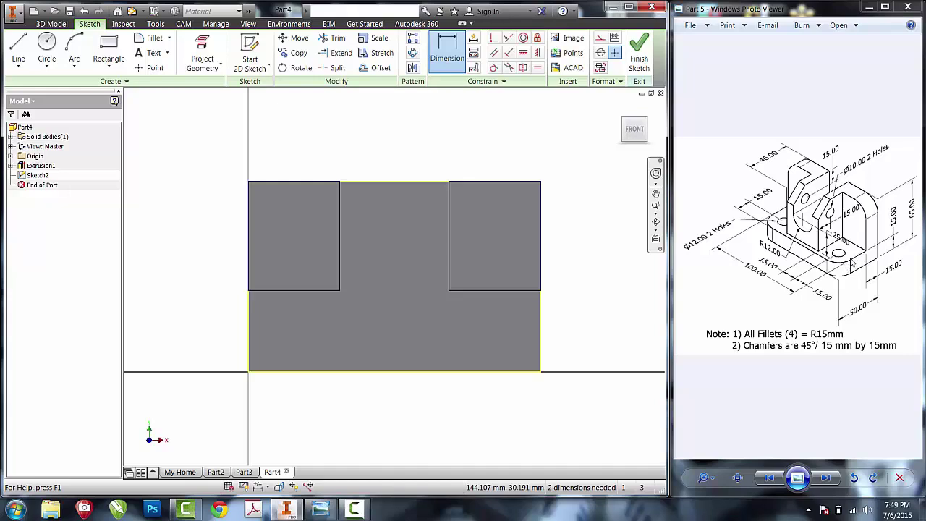
pyautogui.click(487, 290)
pyautogui.click(482, 371)
pyautogui.click(574, 331)
pyautogui.write('15')
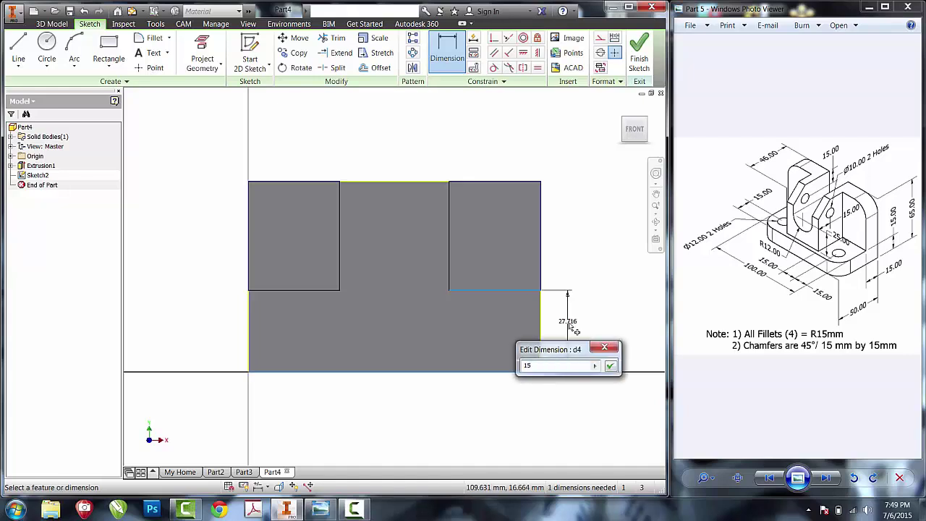
pyautogui.press('Return')
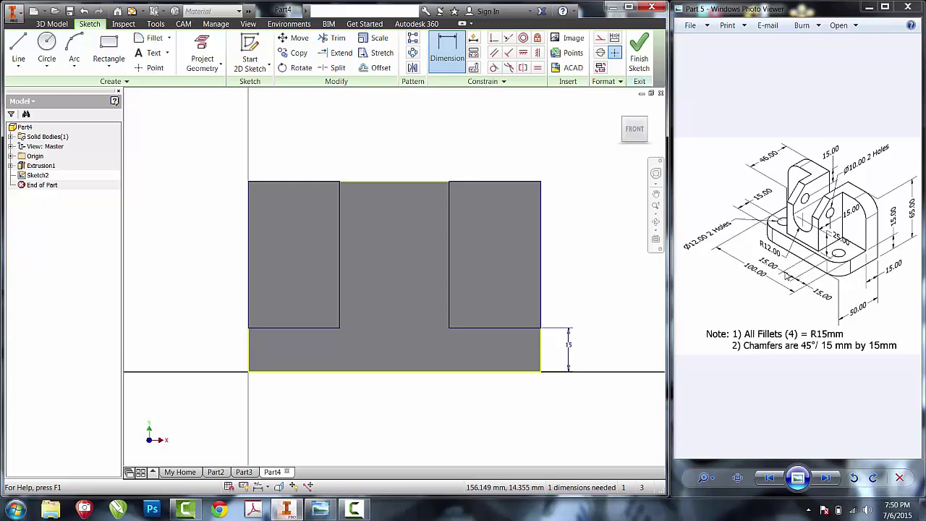
# - Dimension the right rectangle's width as 15+15 mm
pyautogui.click(483, 327)
pyautogui.click(489, 318)
pyautogui.write('15+15')
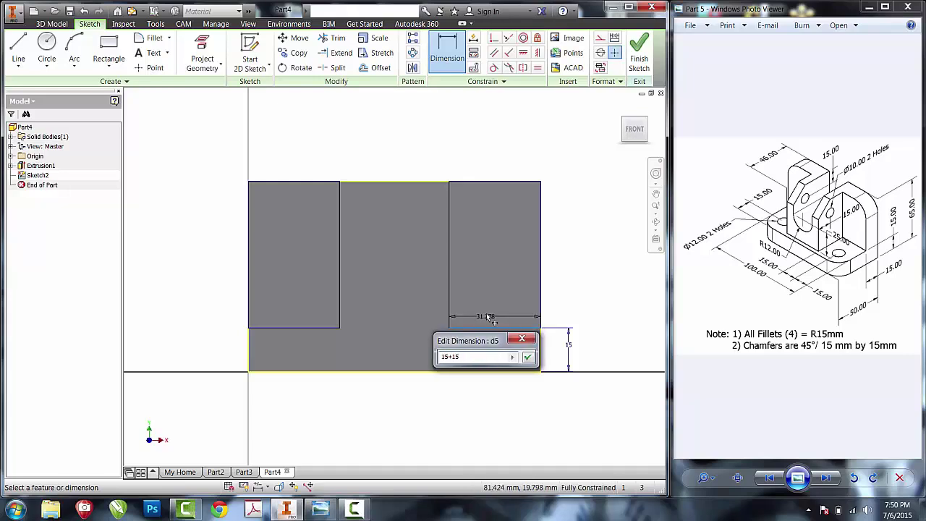
pyautogui.press('Return')
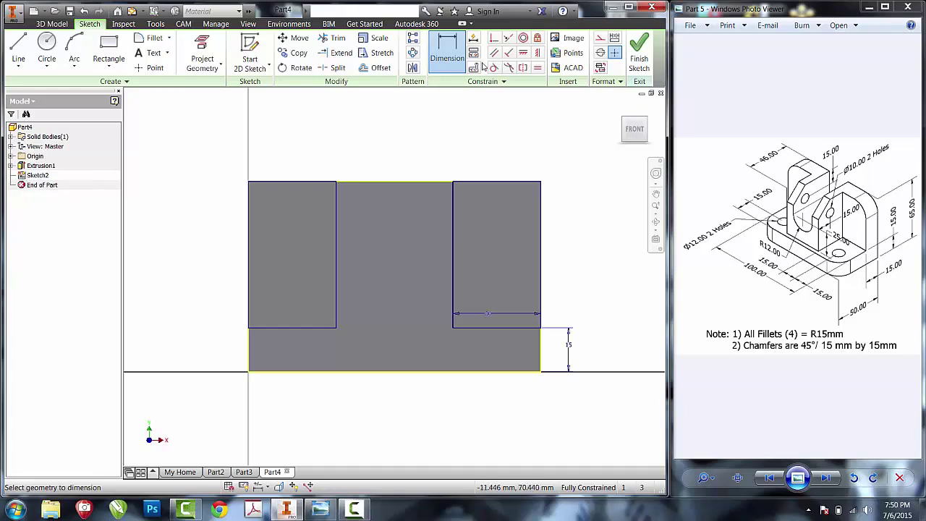
# - Extrude-cut the two corner rectangles 50-15 mm deep into the block
pyautogui.click(639, 52)
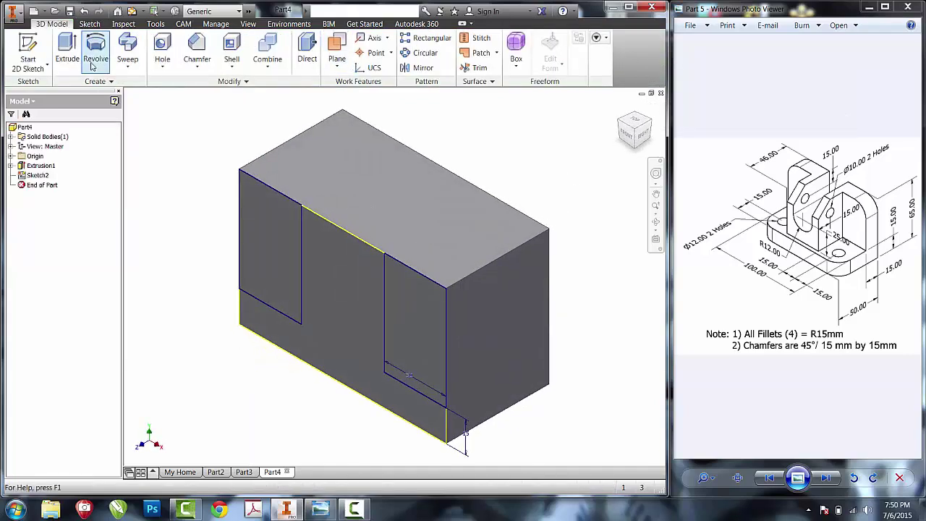
pyautogui.click(67, 51)
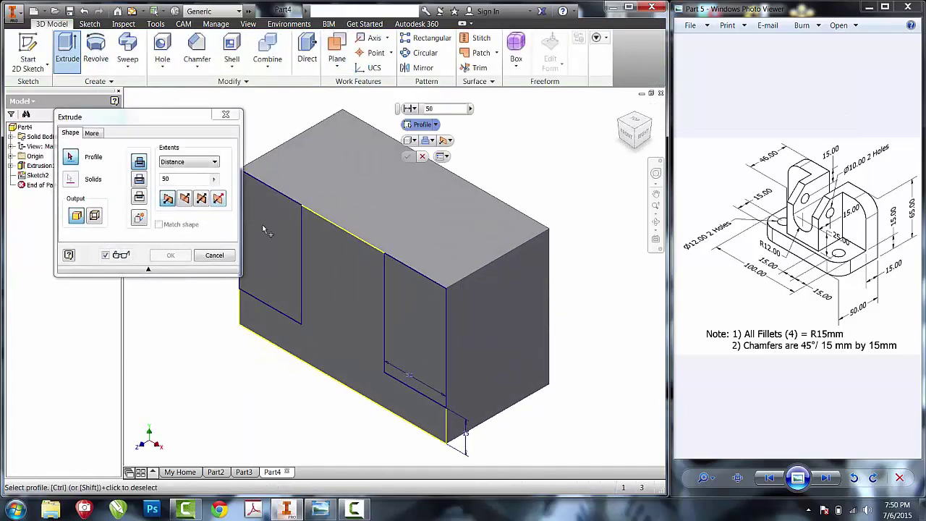
pyautogui.click(419, 298)
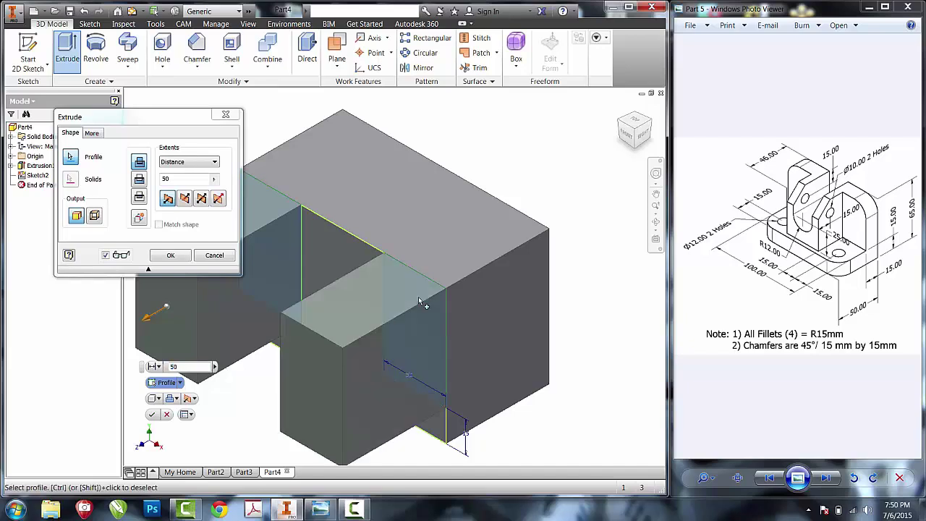
pyautogui.click(140, 179)
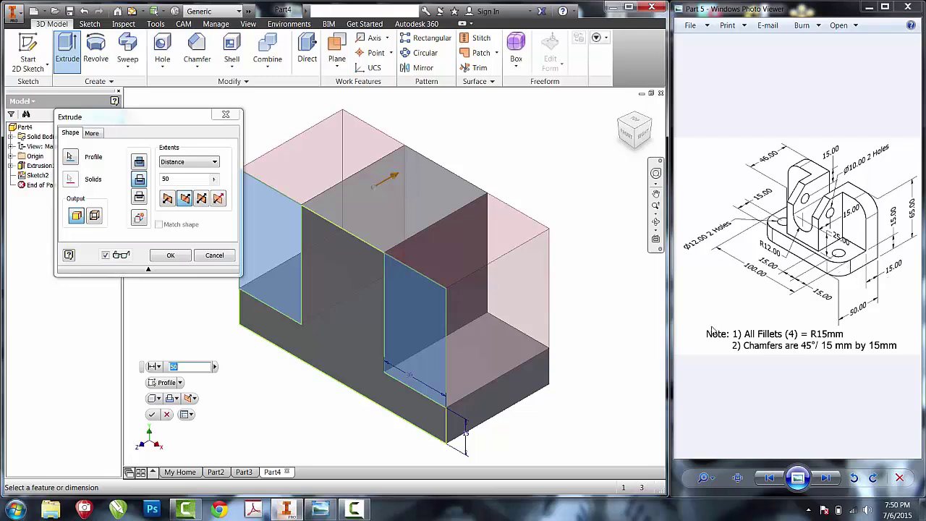
pyautogui.press('Return')
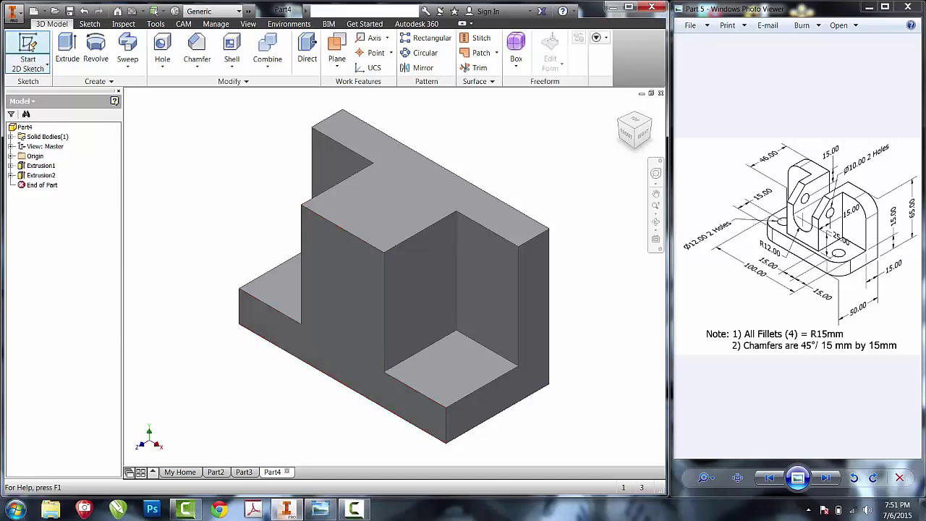
# - Sketch on the front face a 40 mm horizontal line joining the inner lower corners of the two cutouts
pyautogui.click(27, 45)
pyautogui.click(332, 271)
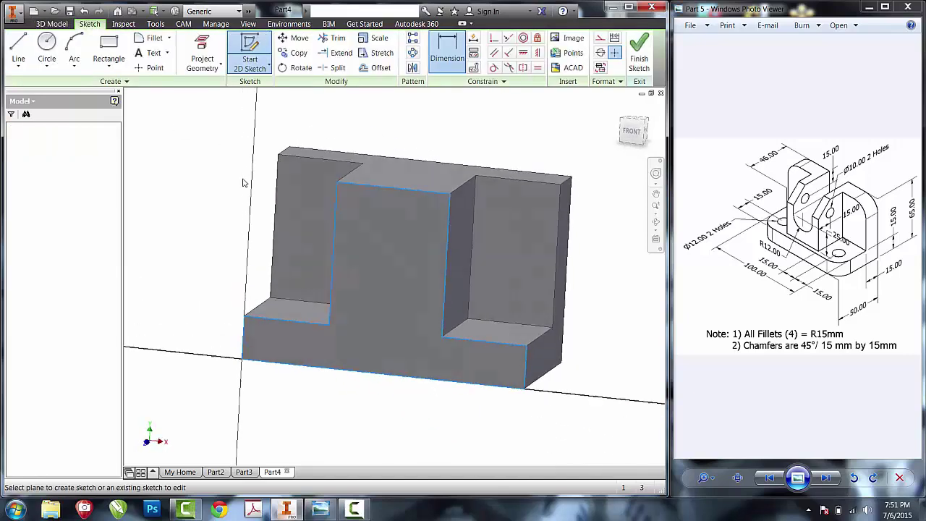
pyautogui.click(19, 45)
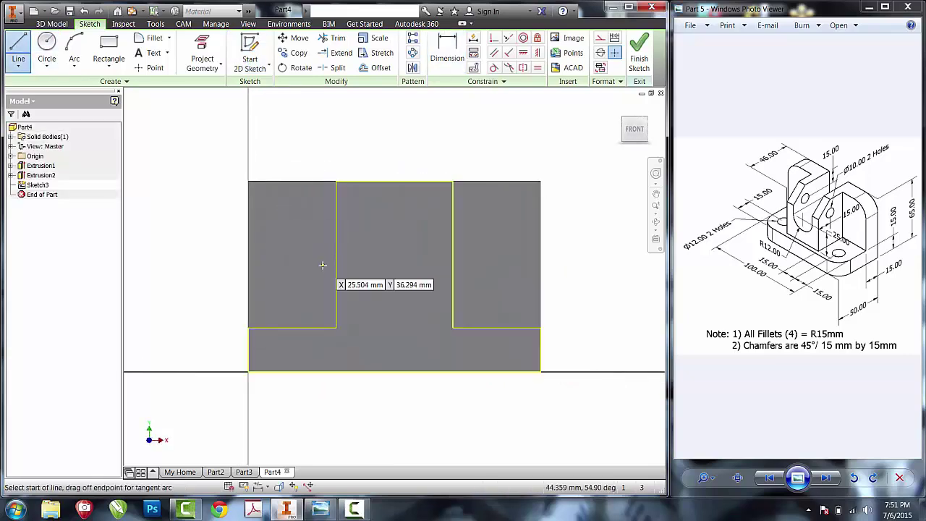
pyautogui.click(336, 327)
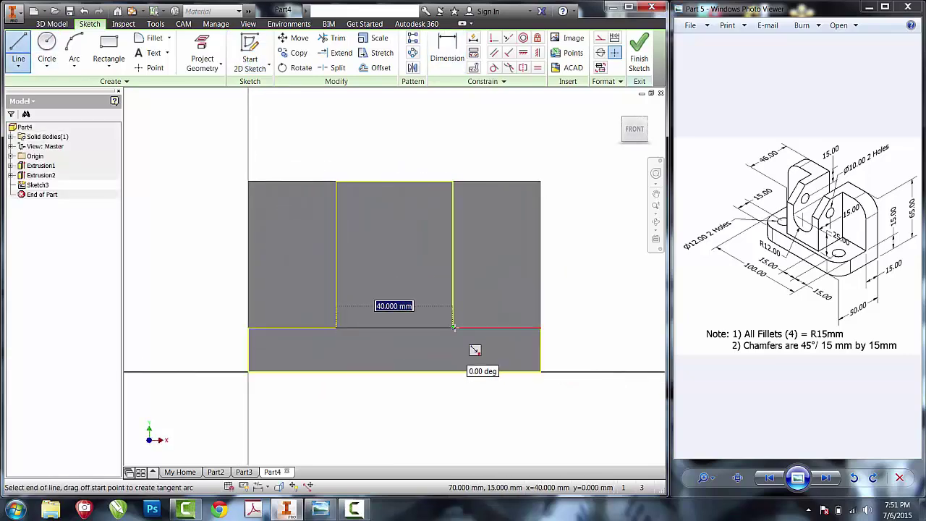
pyautogui.doubleClick(452, 327)
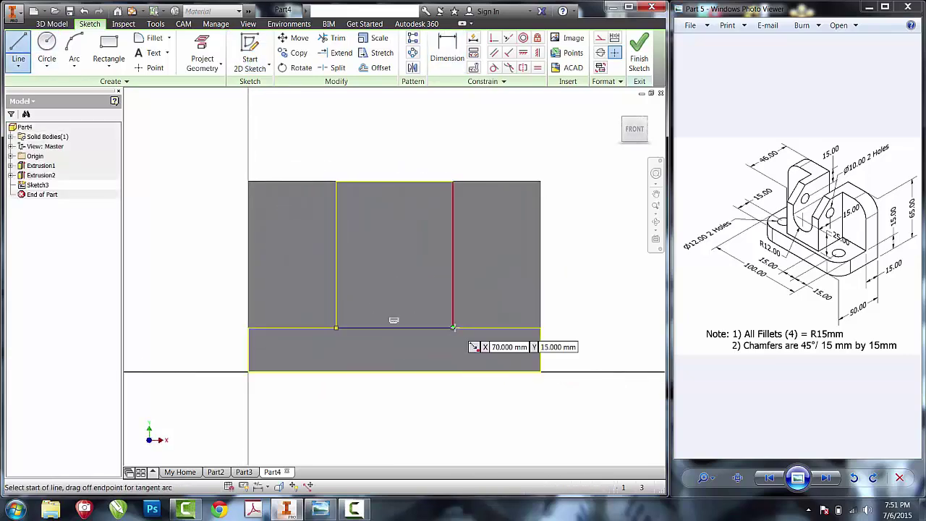
# - Extrude-cut the central region above the new line 50-46 mm back into the block
pyautogui.click(639, 58)
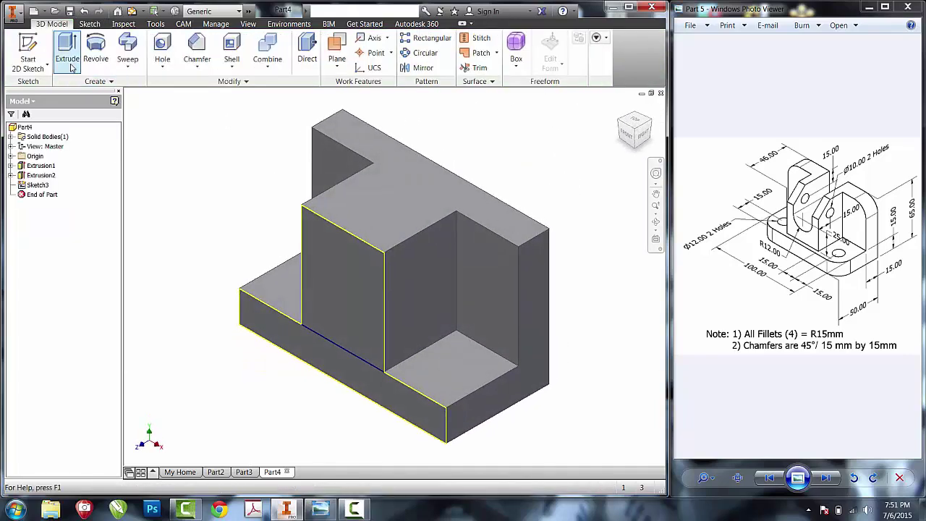
pyautogui.click(71, 64)
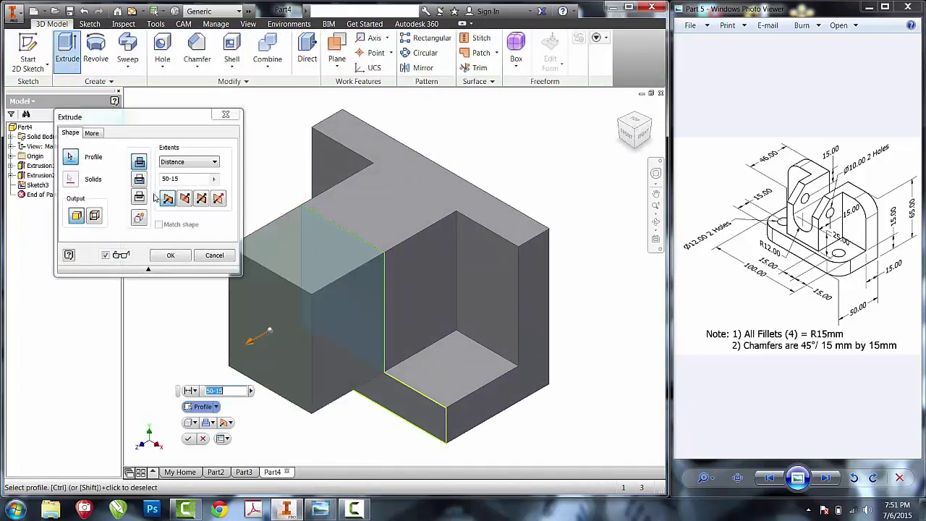
pyautogui.click(140, 179)
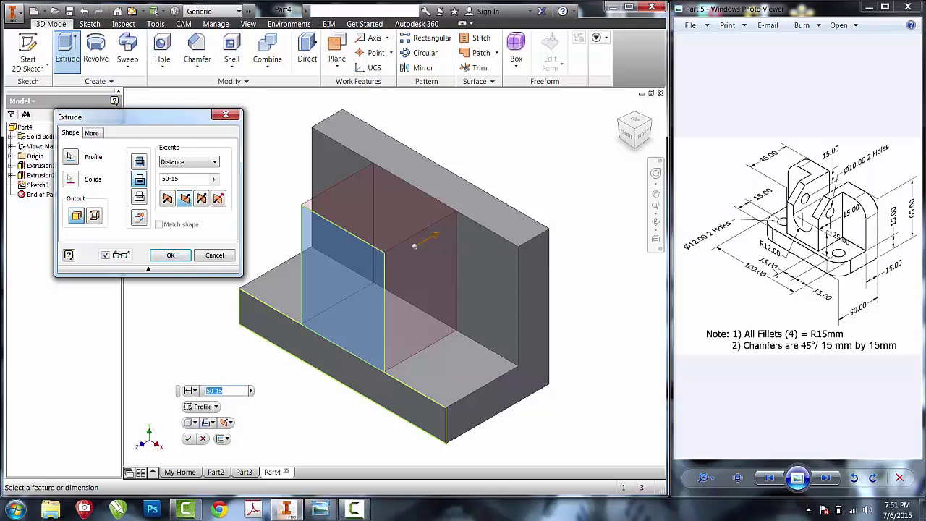
pyautogui.press('Return')
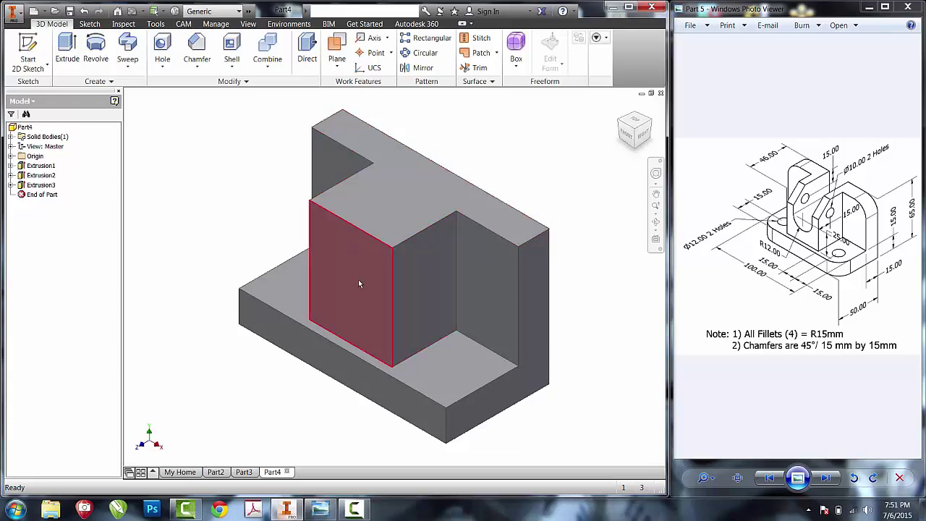
# - Sketch on the front face of the recessed centre block a rectangle about 22 mm wide, hanging from its upper edge
pyautogui.press('s')
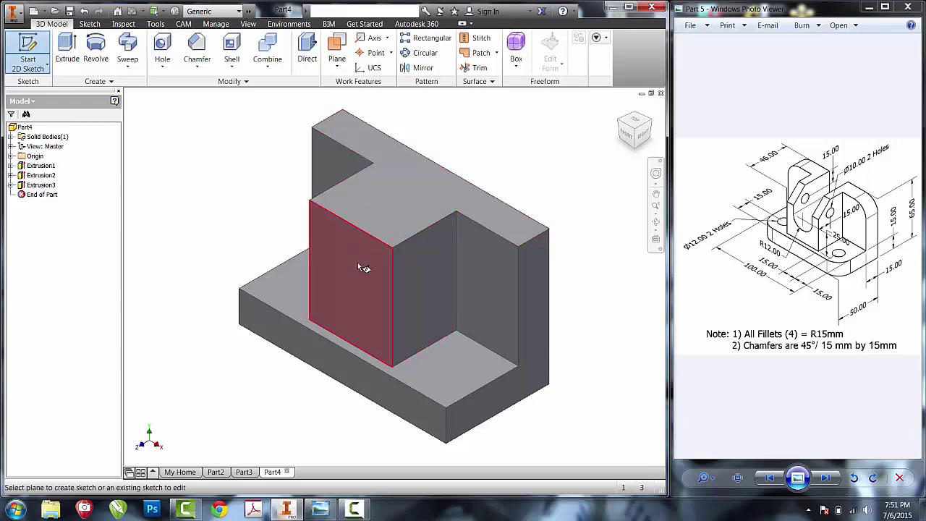
pyautogui.click(357, 262)
pyautogui.click(97, 57)
pyautogui.click(412, 181)
pyautogui.click(478, 237)
# - Draw a semicircular arc of about 11 mm radius below the rectangle, joining its two lower corners
pyautogui.click(72, 47)
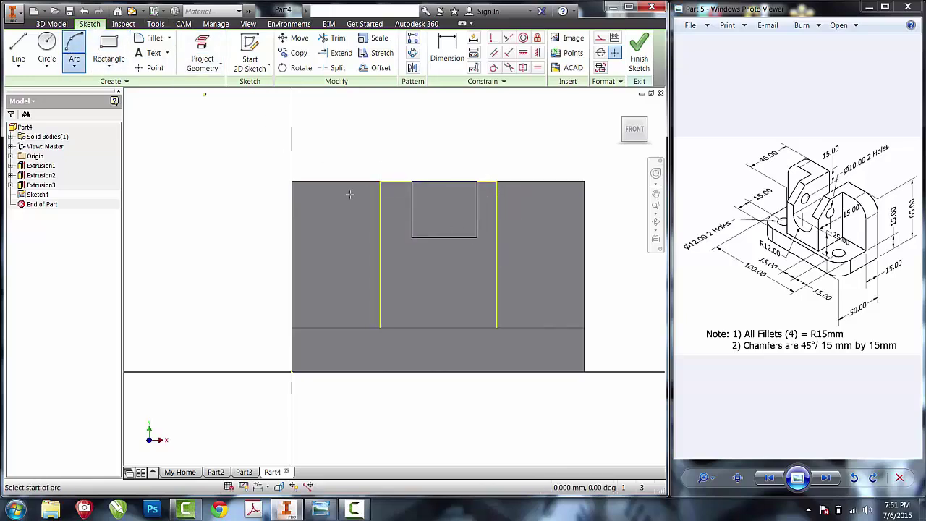
pyautogui.click(411, 237)
pyautogui.click(478, 236)
pyautogui.click(471, 256)
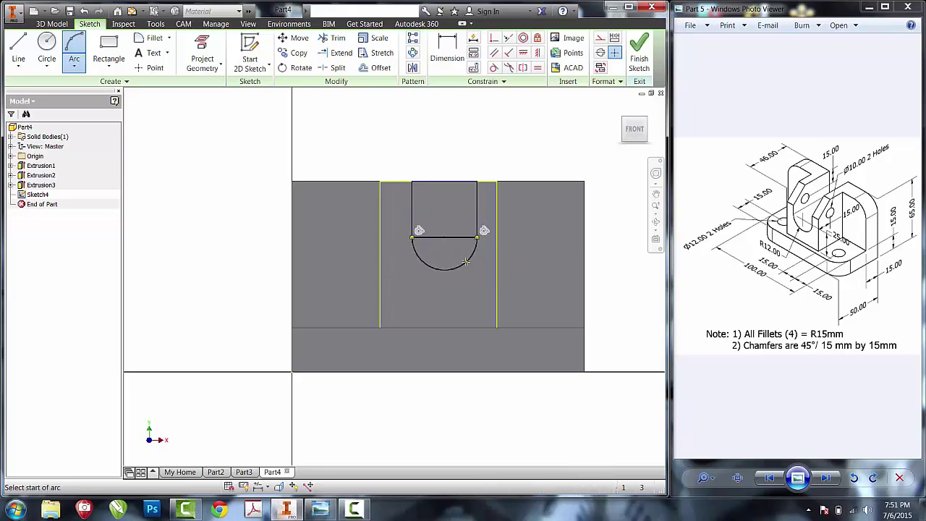
# - Dimension the arc's radius as 12 mm
pyautogui.click(441, 61)
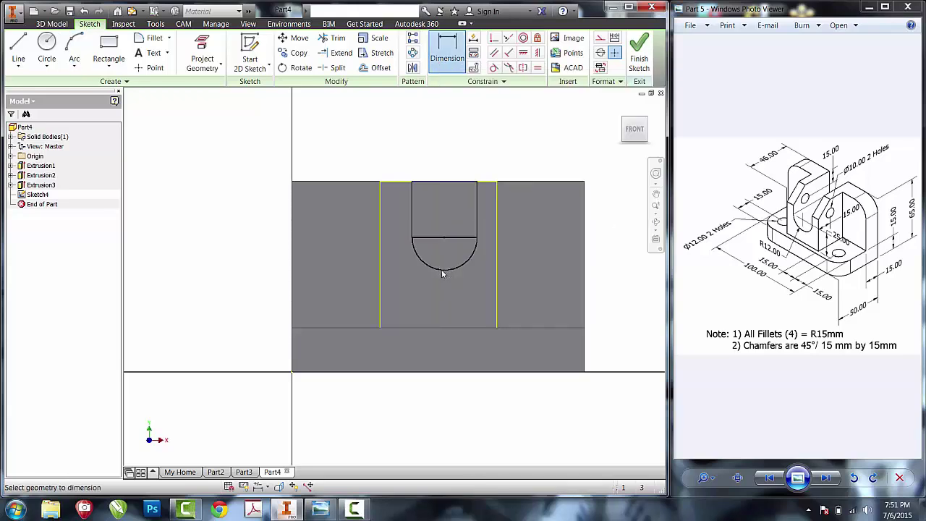
pyautogui.click(441, 269)
pyautogui.click(429, 292)
pyautogui.write('15')
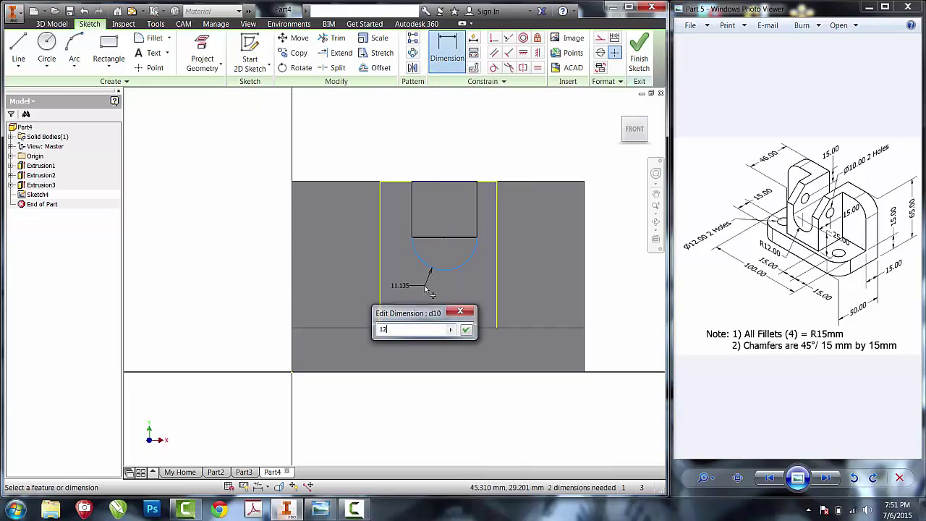
pyautogui.press('Return')
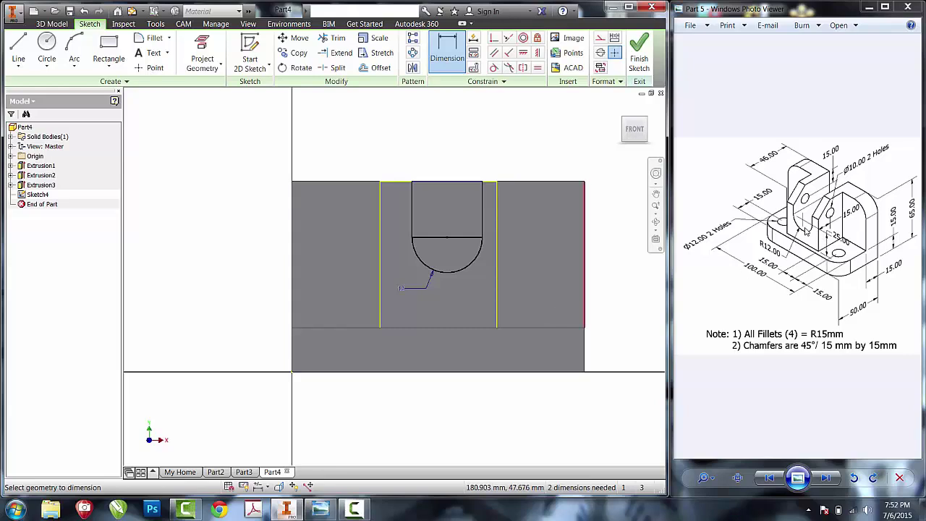
# - Dimension the rectangle's lower edge 25 mm above the bottom edge of the centre block's face
pyautogui.click(489, 327)
pyautogui.click(463, 237)
pyautogui.click(526, 282)
pyautogui.write('25')
pyautogui.press('Return')
# - Centre the slot profile by vertically aligning the midpoint of the rectangle's lower edge with the midpoint of the centre block's bottom edge
pyautogui.rightClick(483, 202)
pyautogui.click(547, 161)
pyautogui.moveTo(447, 255)
pyautogui.mouseDown()
pyautogui.moveTo(433, 254)
pyautogui.moveTo(442, 254)
pyautogui.mouseUp()
pyautogui.click(537, 53)
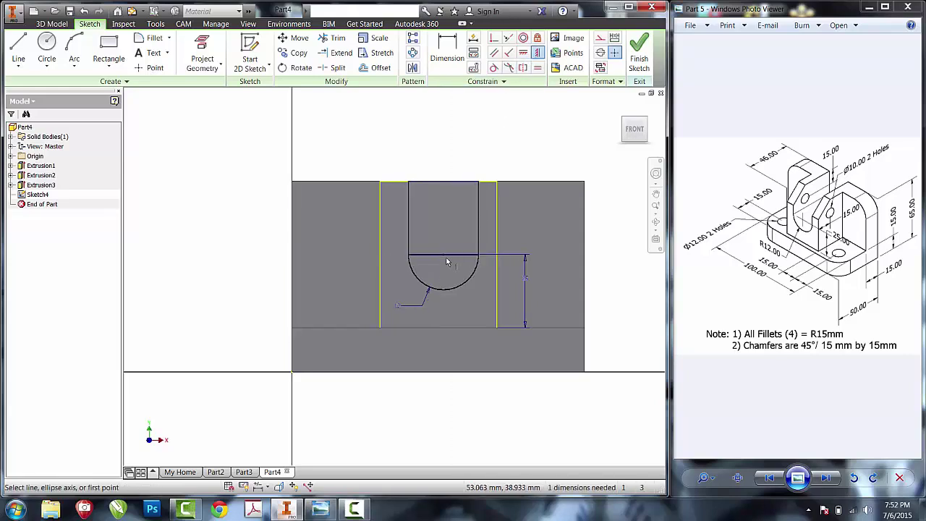
pyautogui.click(443, 255)
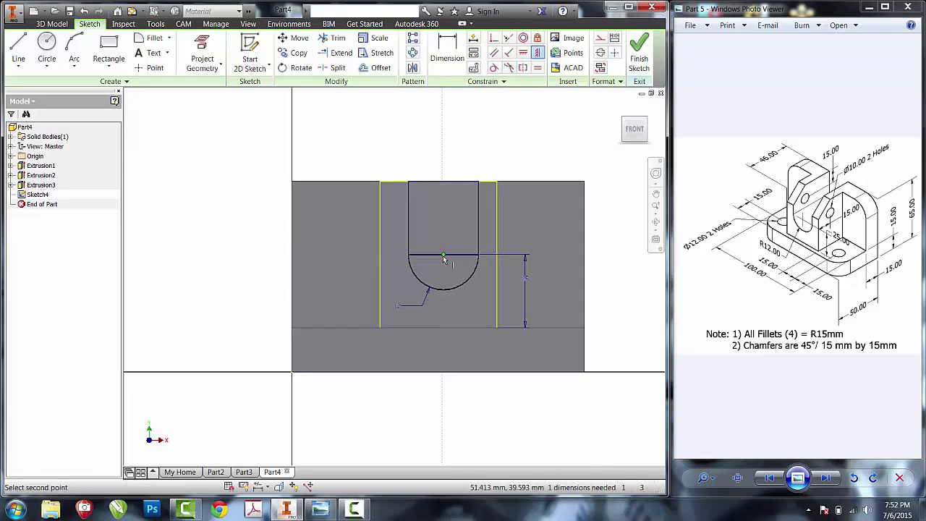
pyautogui.click(437, 326)
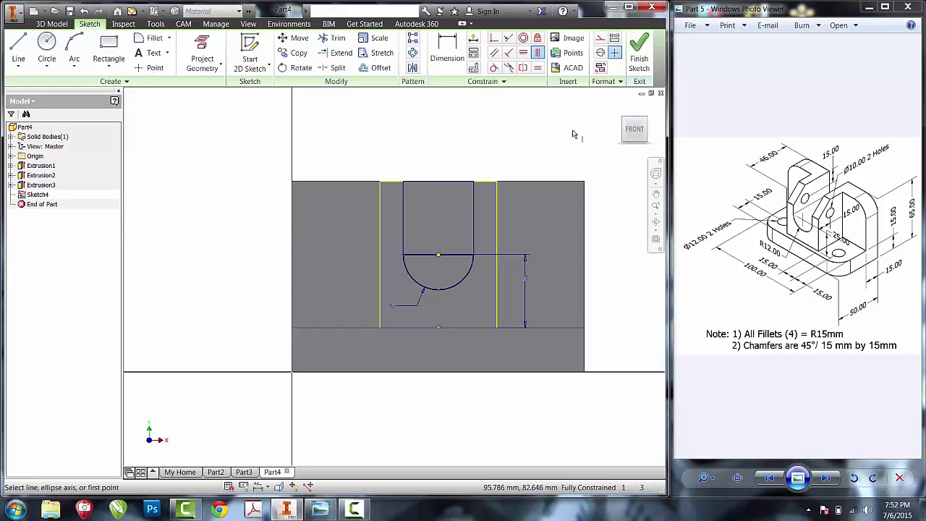
# - Extrude-cut the U-shaped slot profile through the whole part with the All extent
pyautogui.click(639, 52)
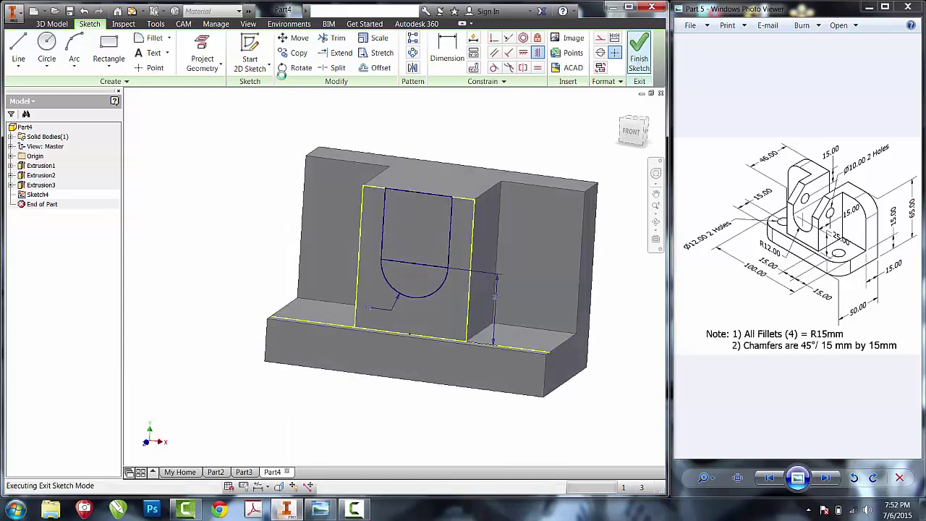
pyautogui.click(68, 54)
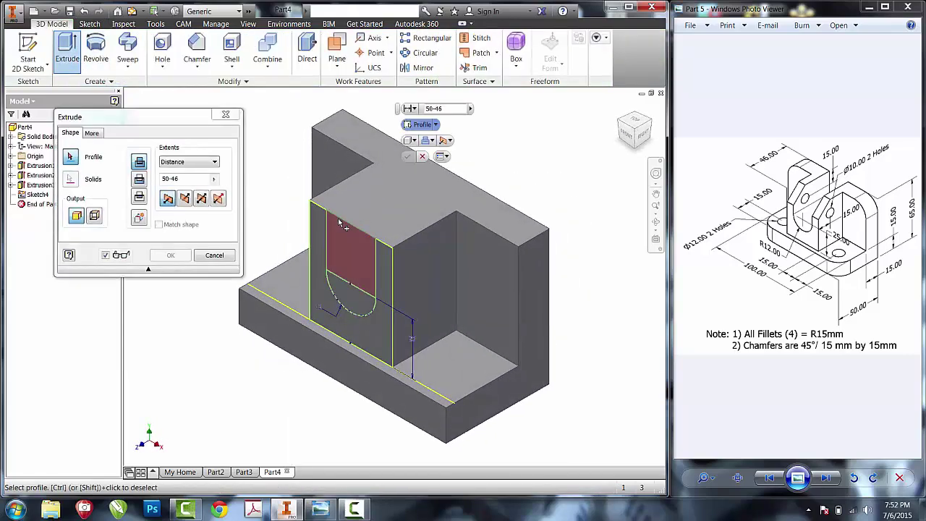
pyautogui.click(139, 178)
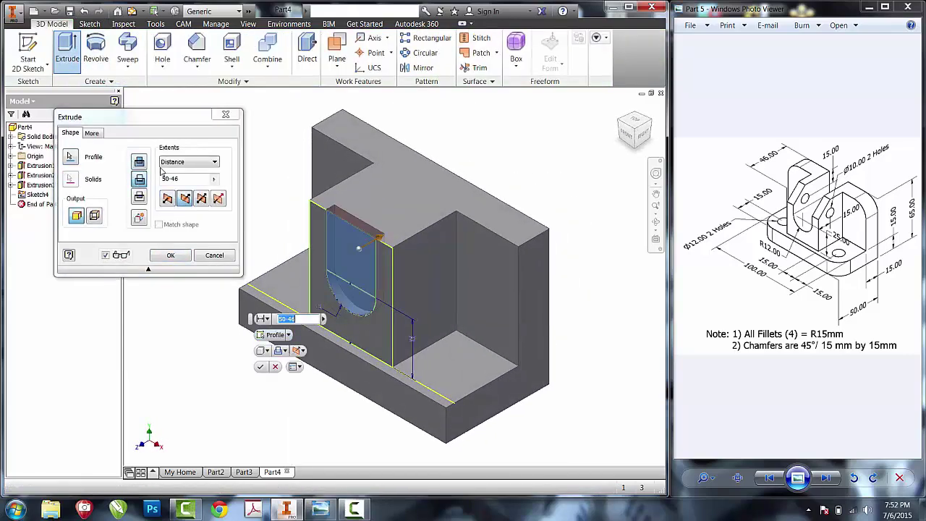
pyautogui.click(173, 162)
pyautogui.click(169, 202)
pyautogui.click(165, 256)
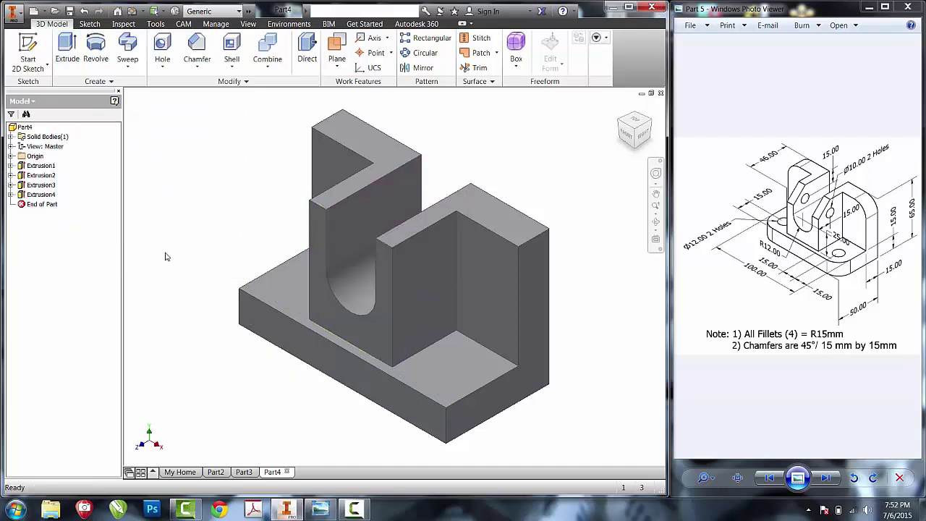
# - Fillet the base's two front vertical corners and the back wall's two upper corners with a 15 mm radius
pyautogui.click(197, 68)
pyautogui.click(195, 91)
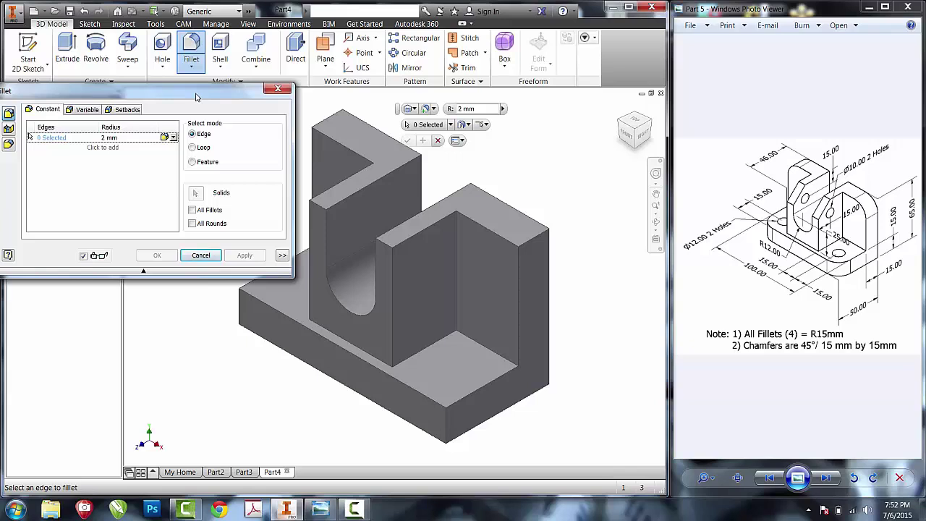
pyautogui.click(108, 138)
pyautogui.write('15')
pyautogui.click(262, 311)
pyautogui.click(340, 132)
pyautogui.click(532, 237)
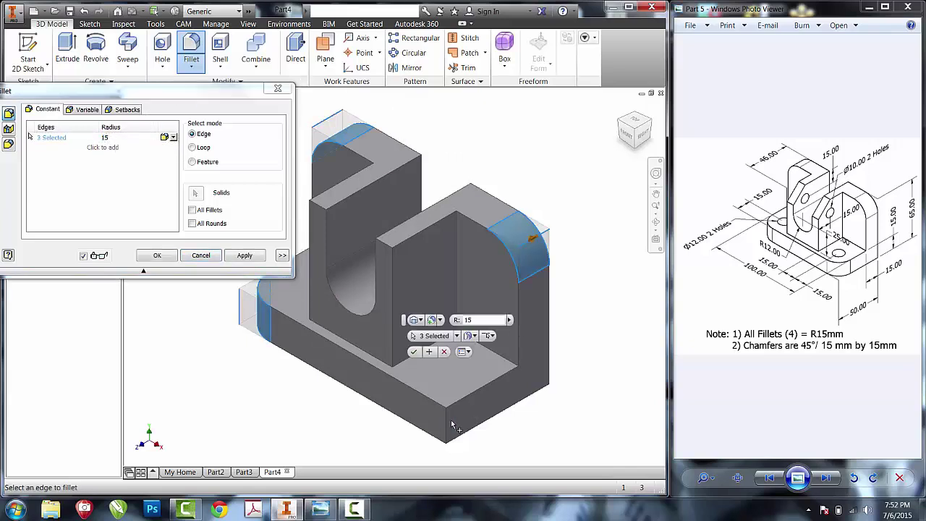
pyautogui.click(449, 427)
pyautogui.click(157, 255)
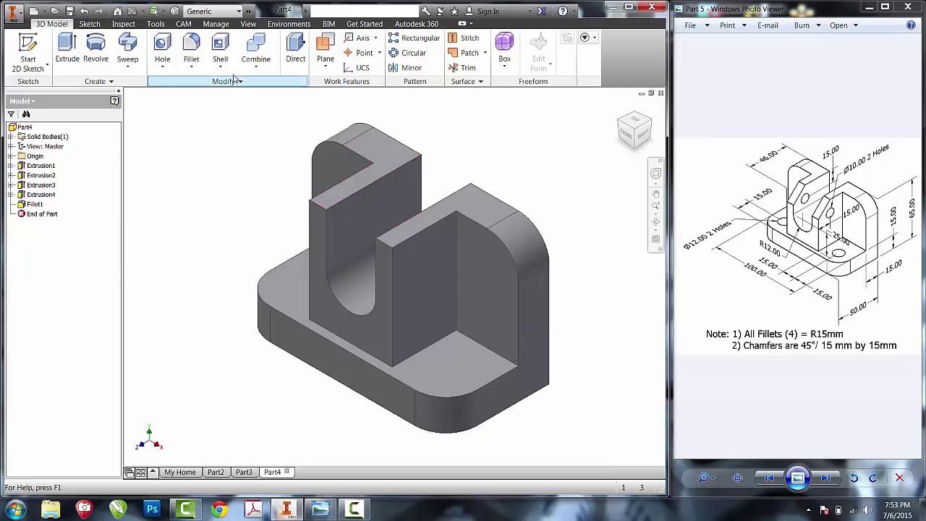
# - Chamfer the front upper edges of the two lugs beside the slot by 15 mm
pyautogui.click(198, 64)
pyautogui.click(212, 109)
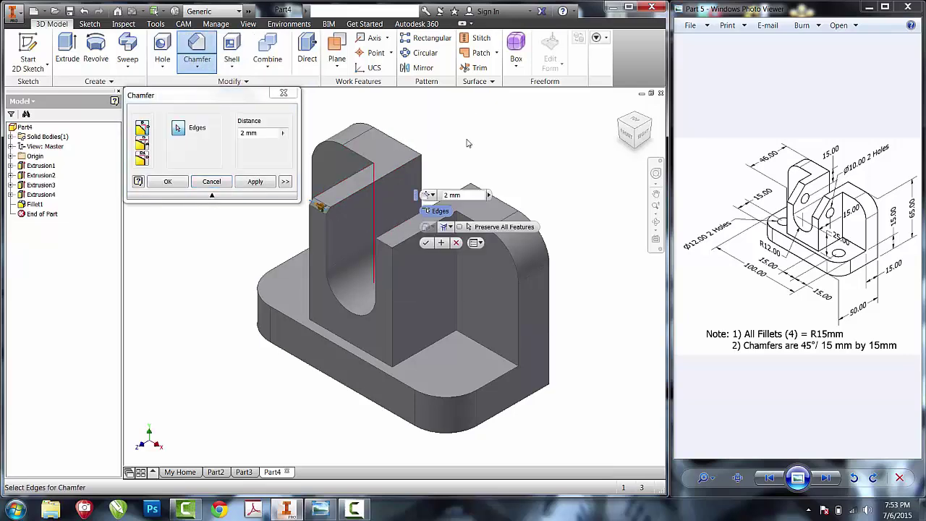
pyautogui.click(259, 132)
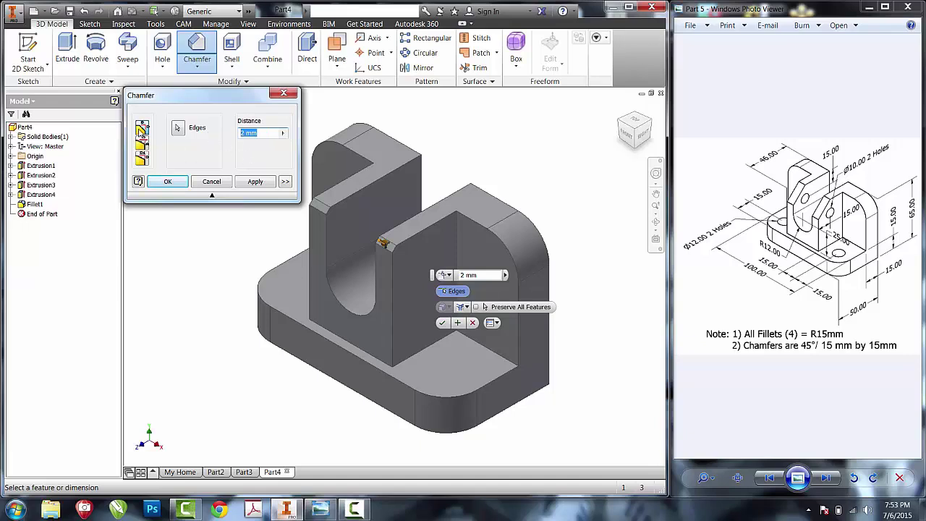
pyautogui.write('15')
pyautogui.press('Return')
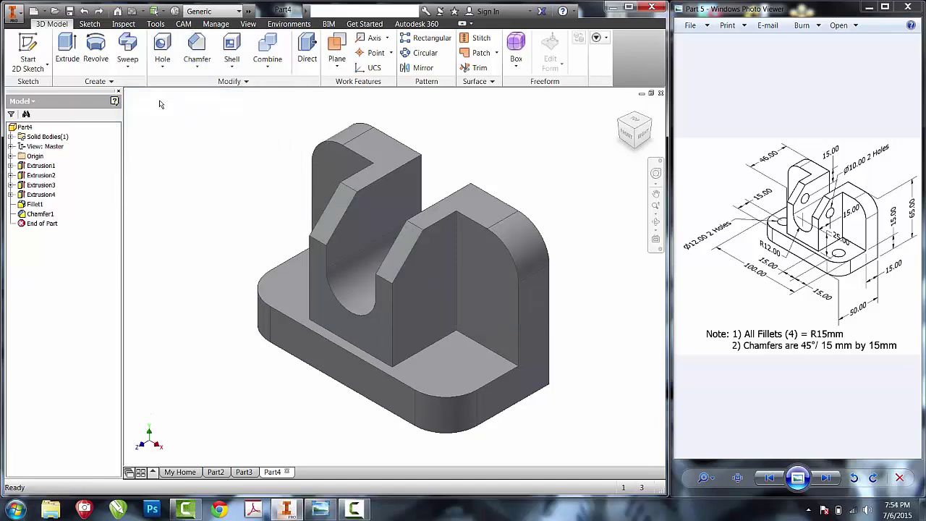
# - Sketch hole centre points on the base's upper face at the arc centres of its two rounded front corners
pyautogui.press('s')
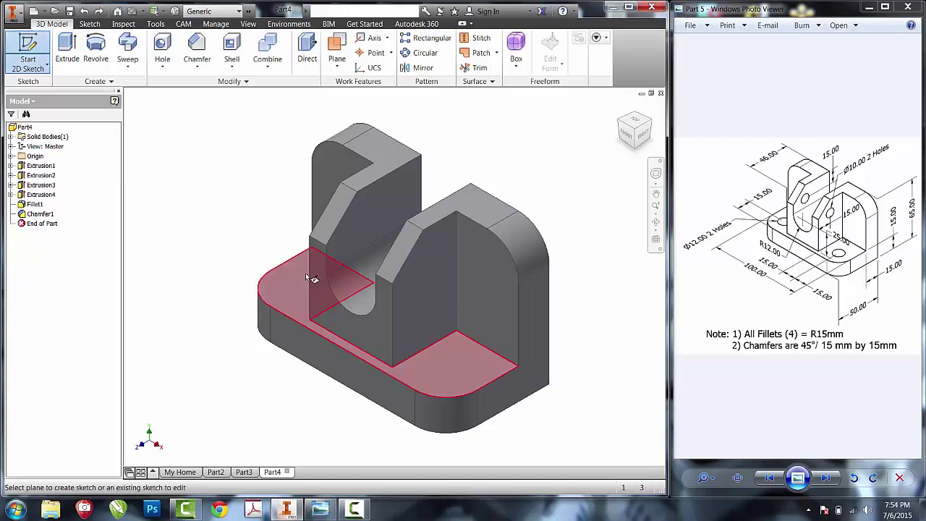
pyautogui.click(301, 280)
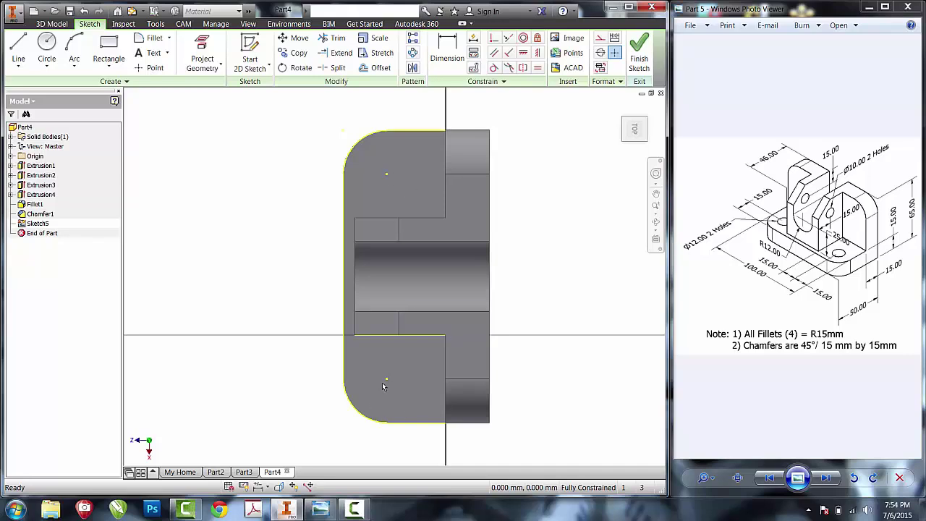
pyautogui.click(152, 67)
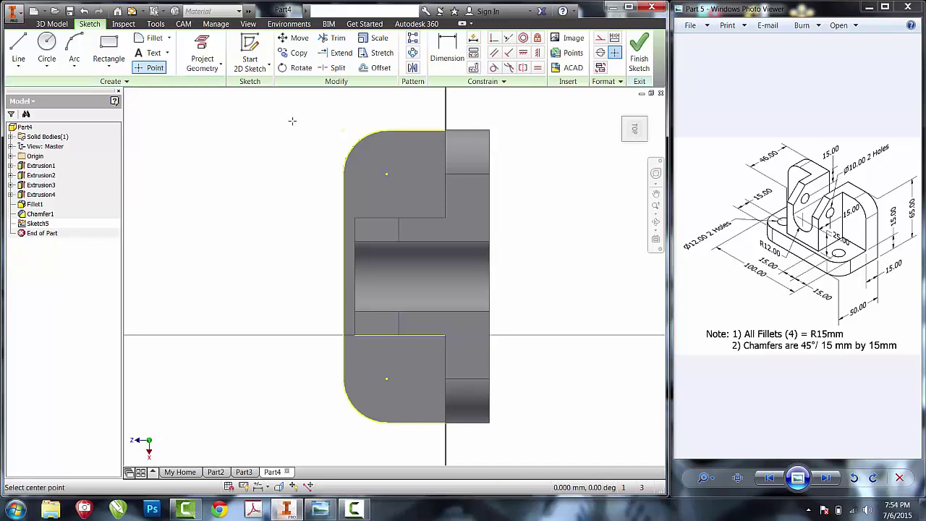
pyautogui.click(386, 379)
pyautogui.click(639, 57)
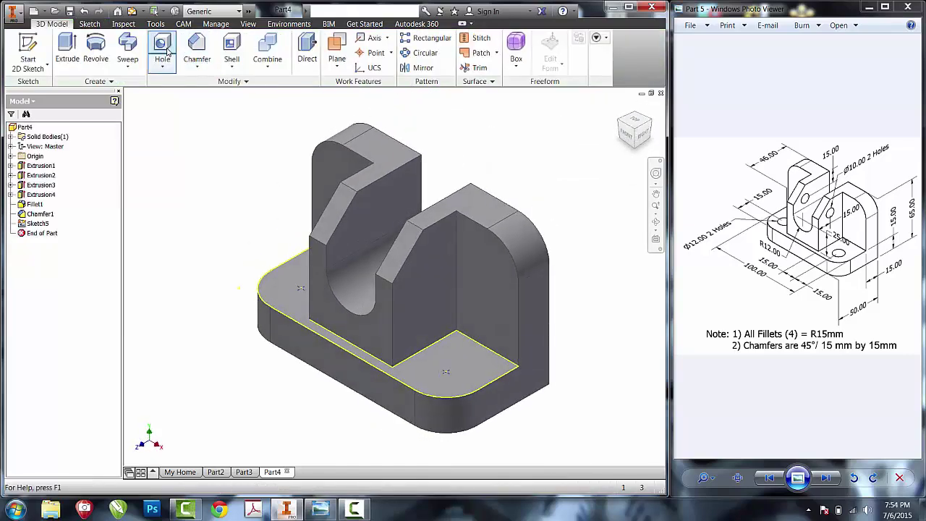
# - Create two simple 12 mm diameter holes with Through All termination at the sketched points on the base
pyautogui.click(163, 53)
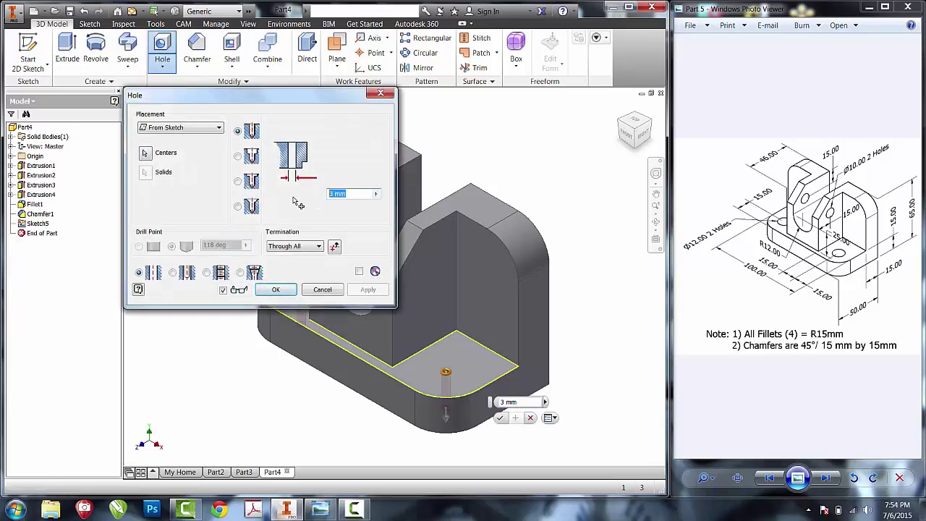
pyautogui.write('12')
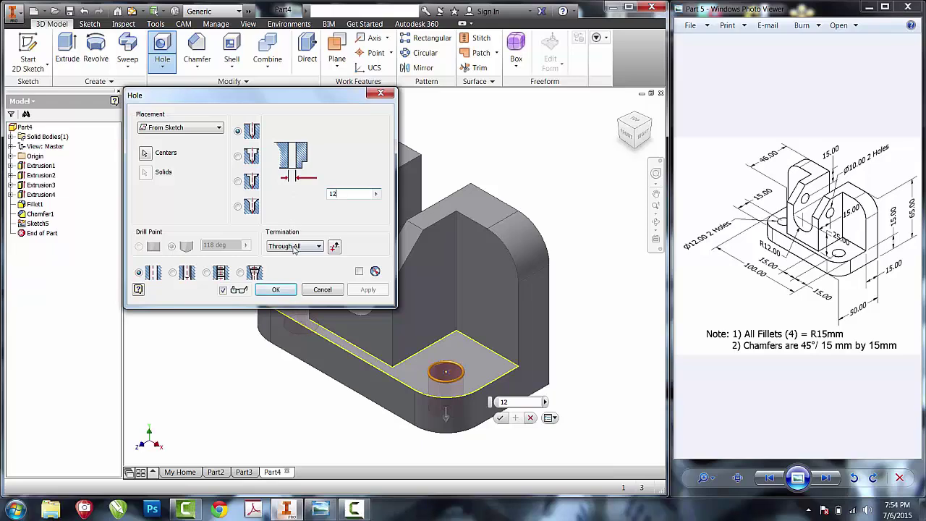
pyautogui.moveTo(328, 95); pyautogui.dragTo(300, 69)
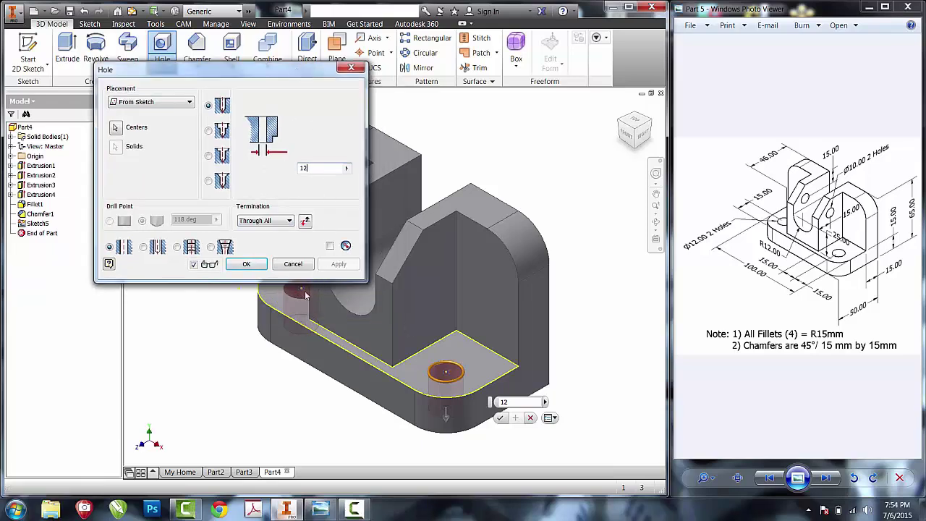
pyautogui.click(246, 264)
# - Start a sketch on the outer right side face of the chamfered lug
pyautogui.press('s')
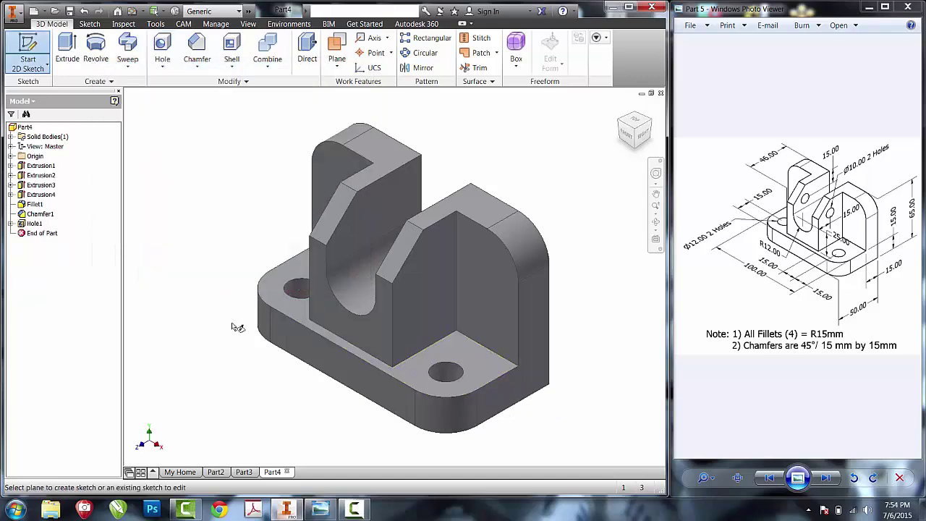
pyautogui.click(410, 311)
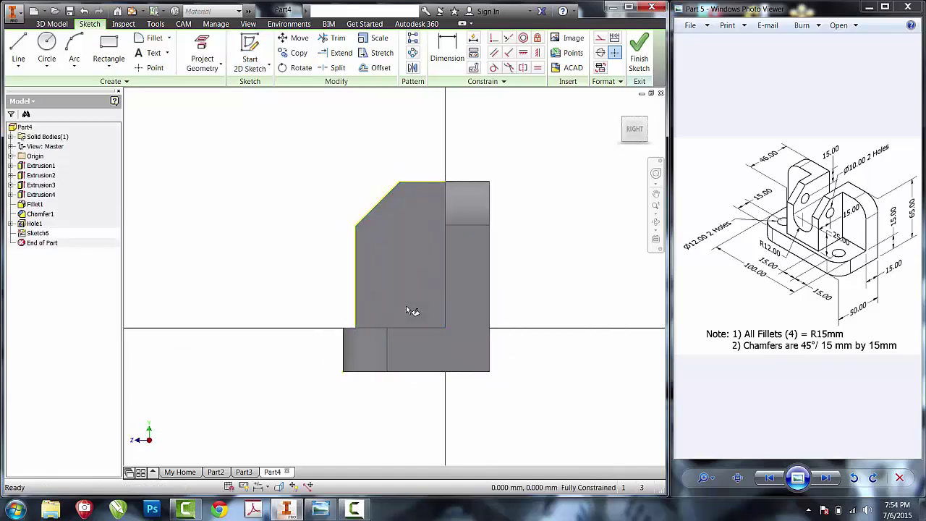